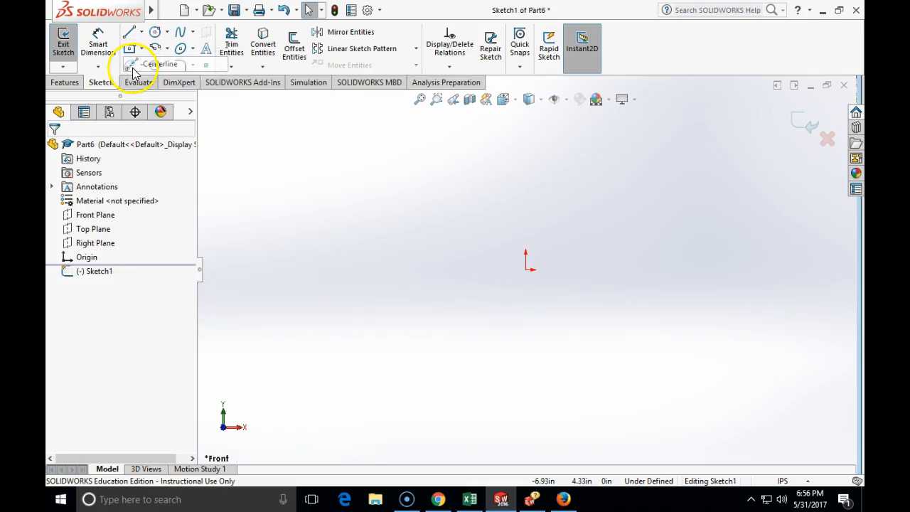
# Sketch a vertical construction centerline about 2.71 in long, starting at the origin and running upward.
pyautogui.click(134, 67)
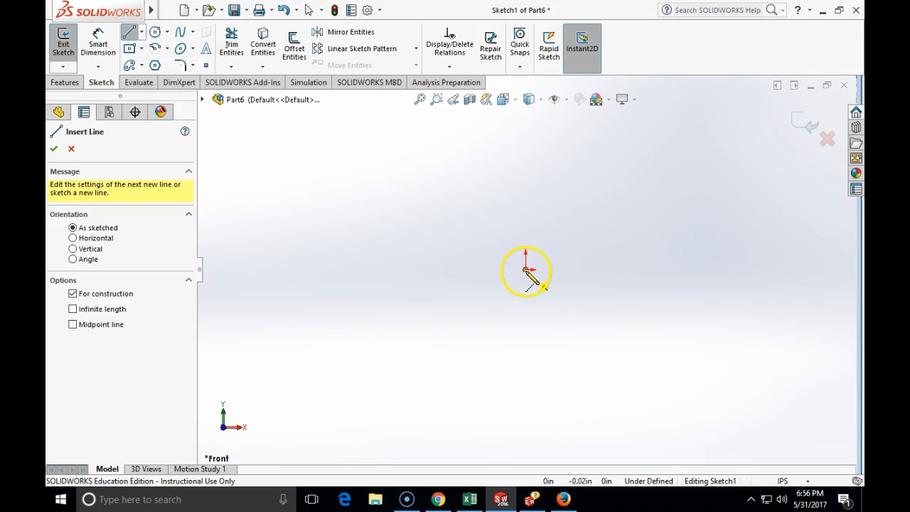
pyautogui.click(526, 270)
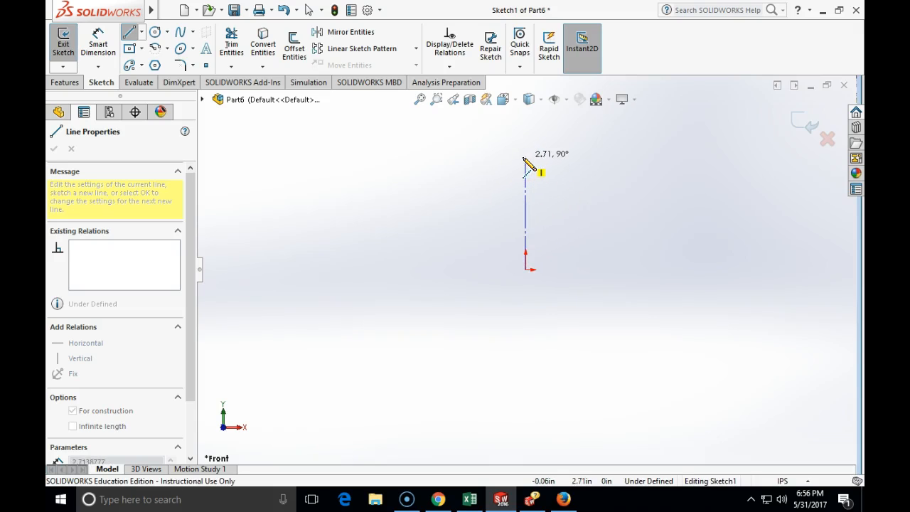
pyautogui.click(525, 158)
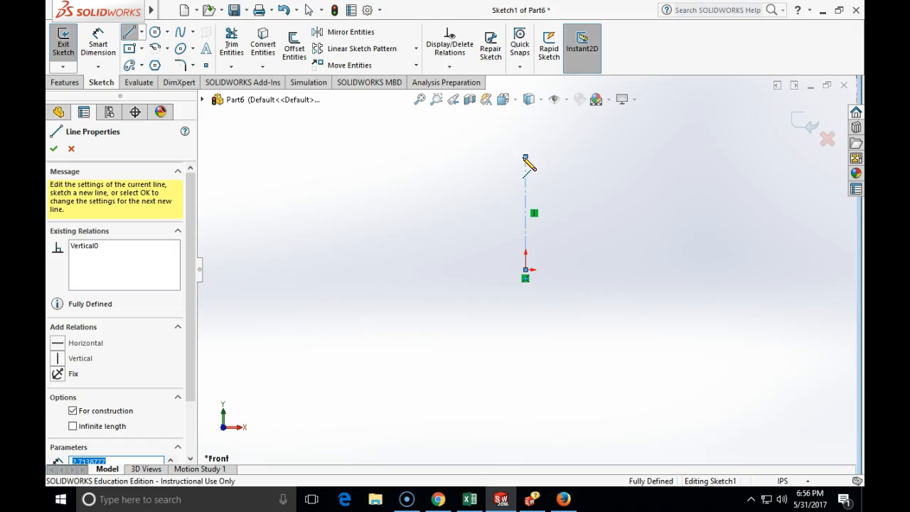
pyautogui.press('Escape')
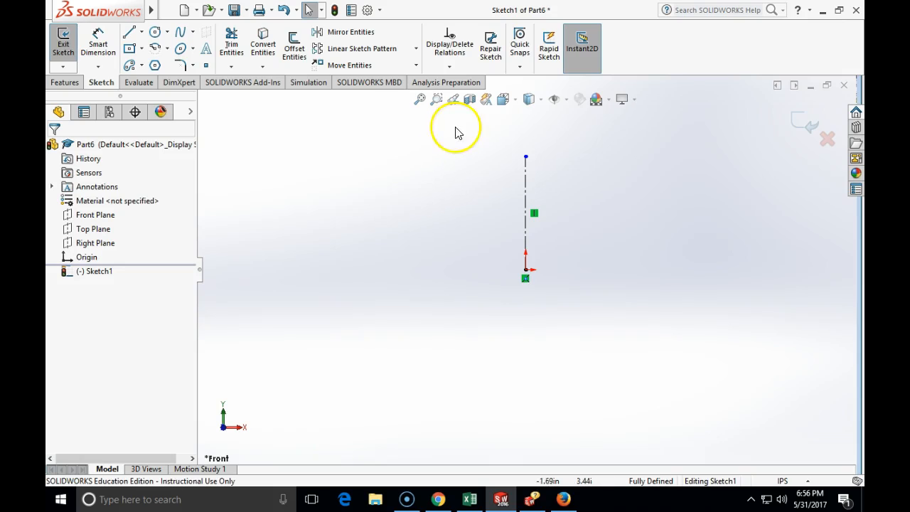
# Dimension the vertical centerline's length as 23 in.
pyautogui.click(98, 44)
pyautogui.click(530, 232)
pyautogui.click(470, 228)
pyautogui.write('23')
pyautogui.press('Return')
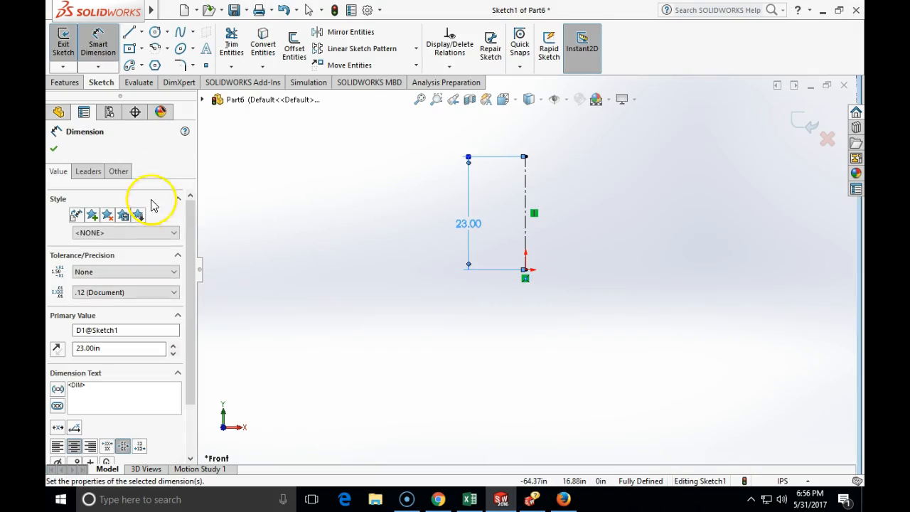
pyautogui.click(53, 148)
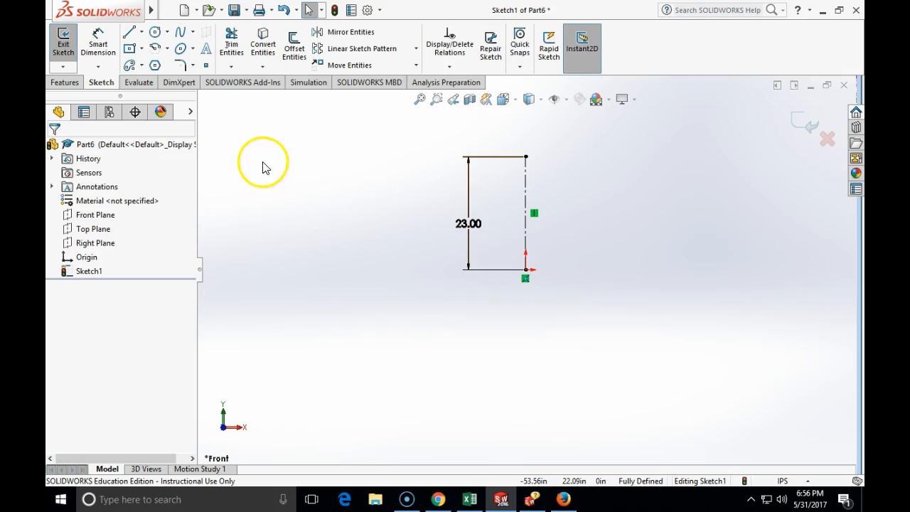
# Draw a corner rectangle about 13 by 13.6 in, from the origin up and to the right of the centerline.
pyautogui.click(142, 50)
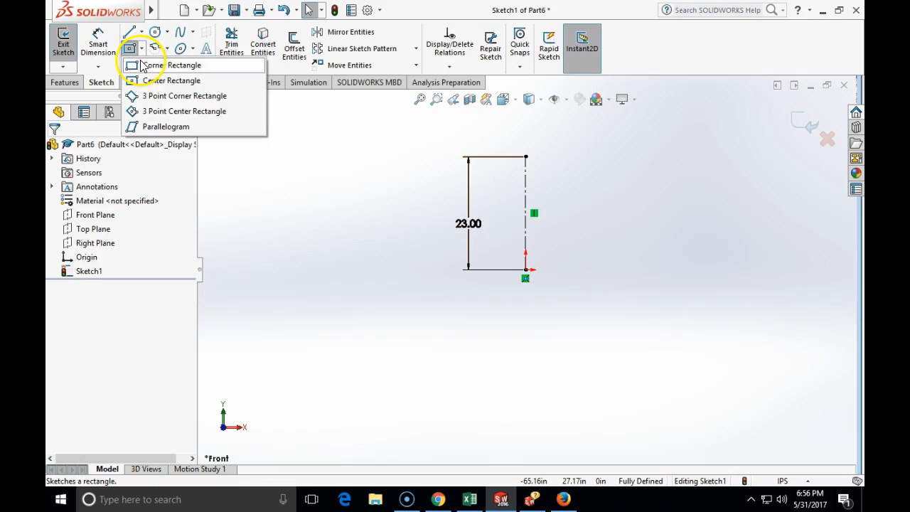
pyautogui.click(153, 65)
pyautogui.click(526, 269)
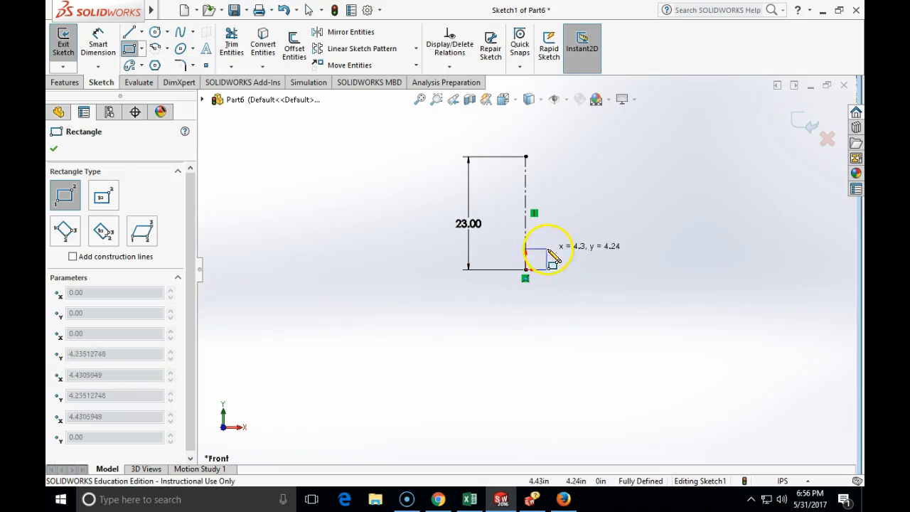
pyautogui.click(590, 204)
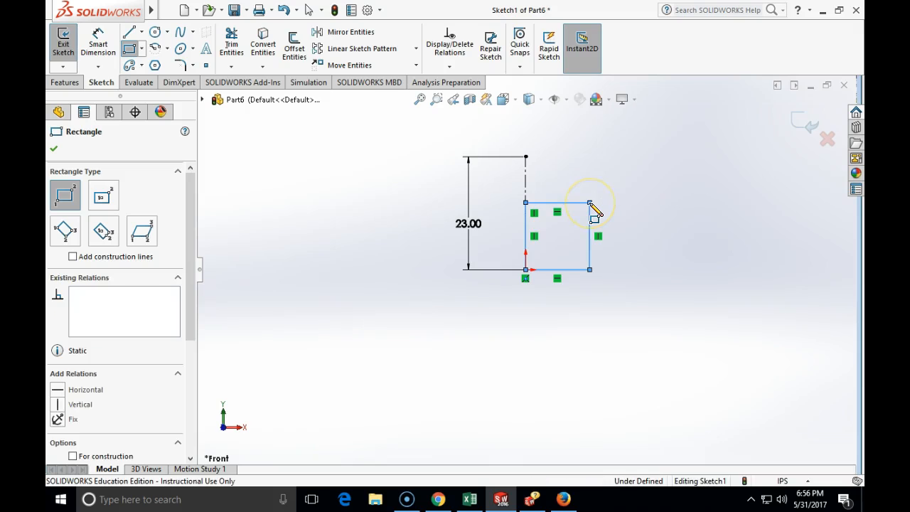
pyautogui.press('Escape')
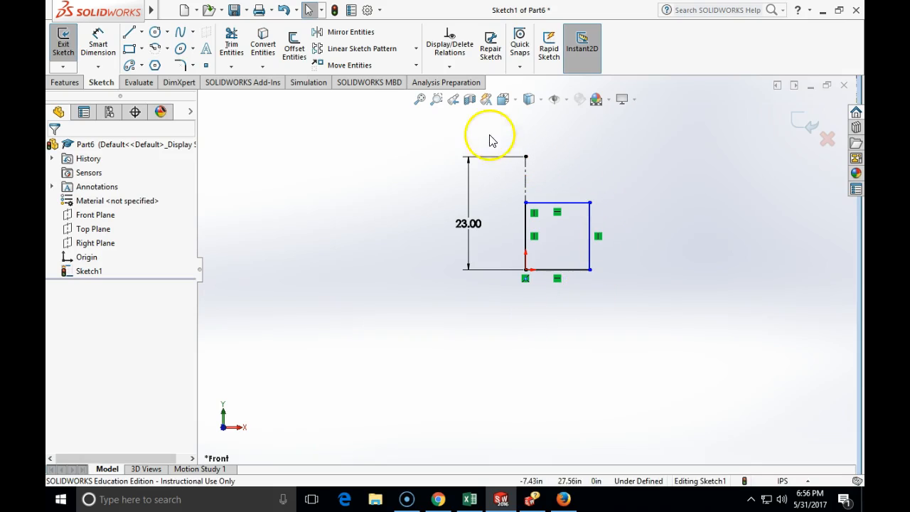
pyautogui.click(101, 46)
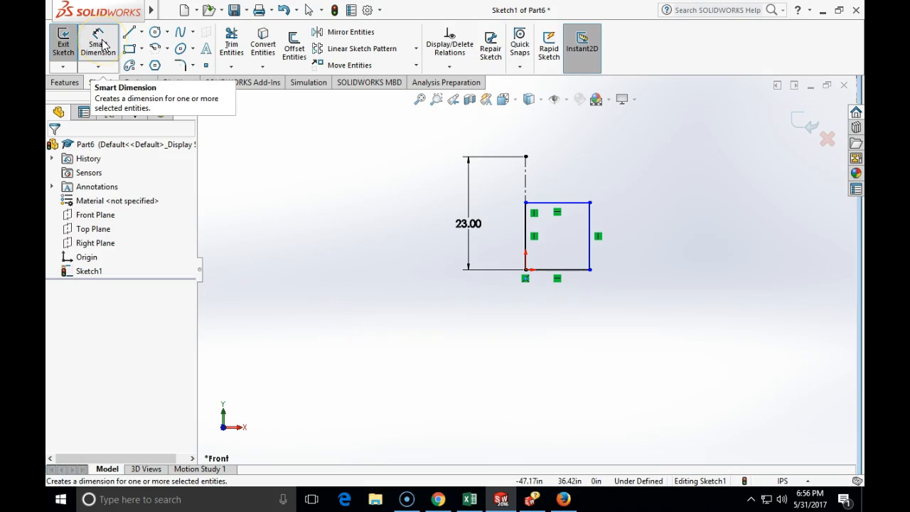
pyautogui.click(590, 255)
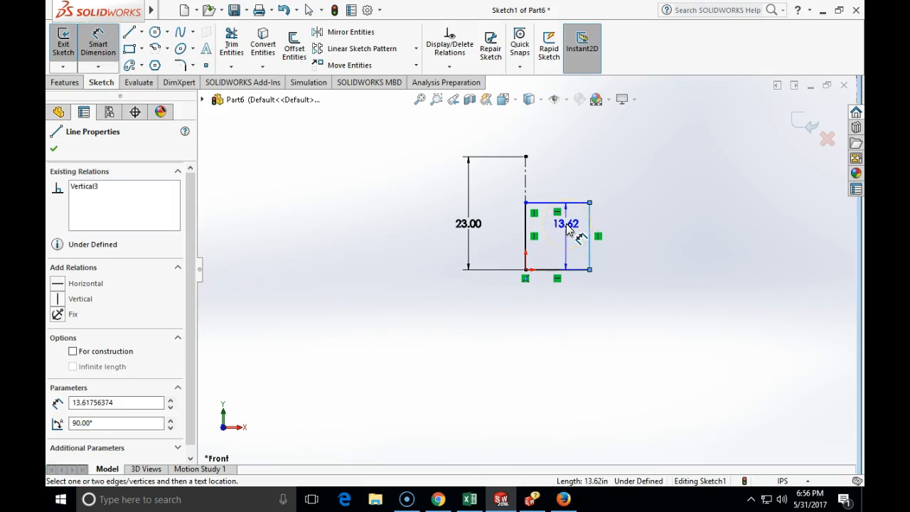
pyautogui.press('Escape')
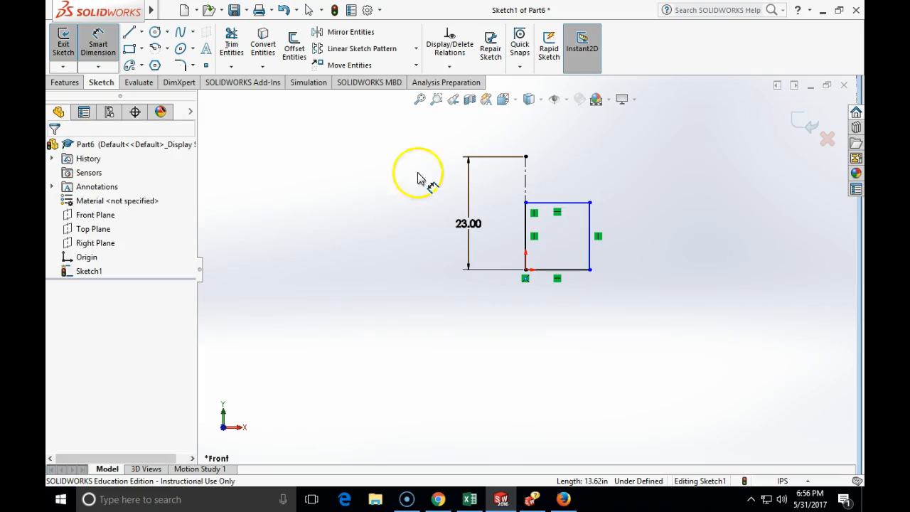
# Add a 10 in diameter dimension between the rectangle's right edge and the centerline, placed below the profile.
pyautogui.click(98, 48)
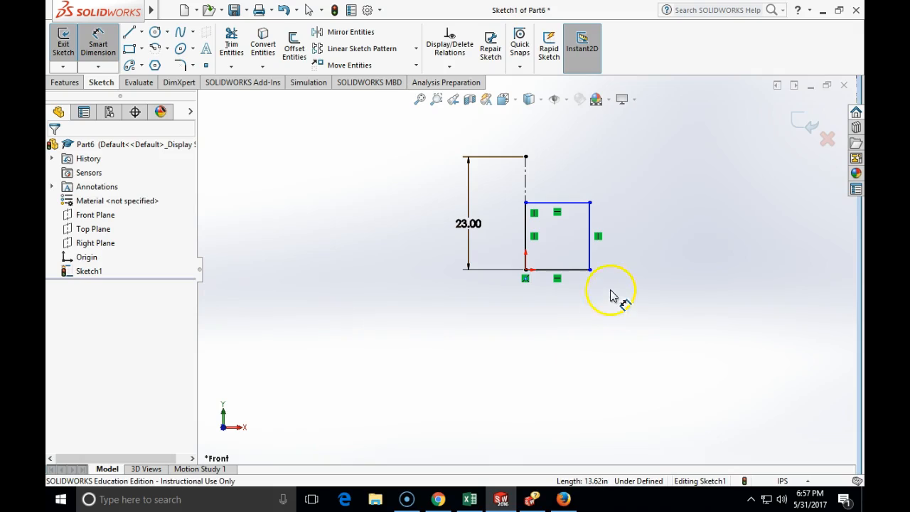
pyautogui.click(589, 247)
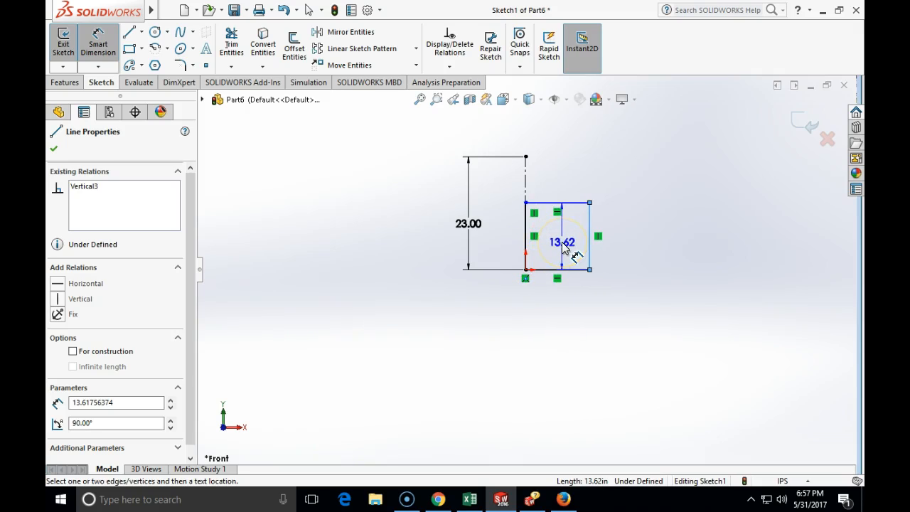
pyautogui.click(526, 189)
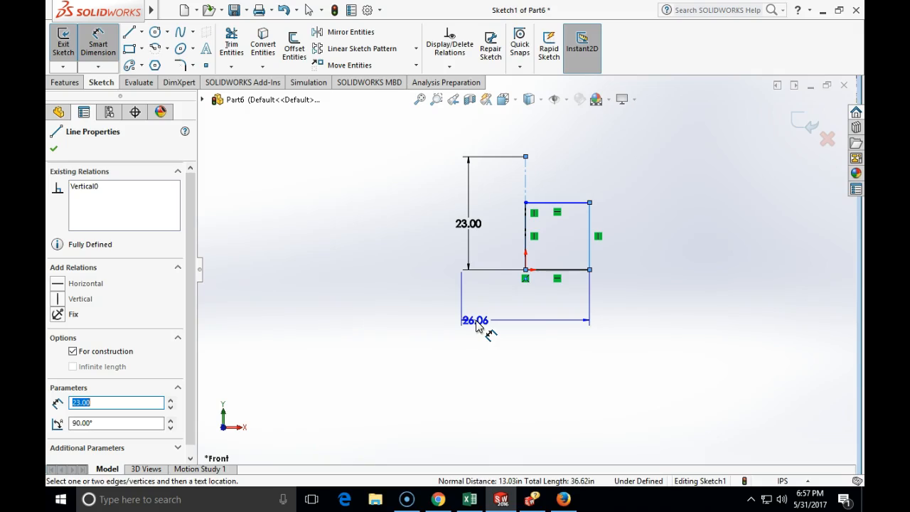
pyautogui.click(445, 339)
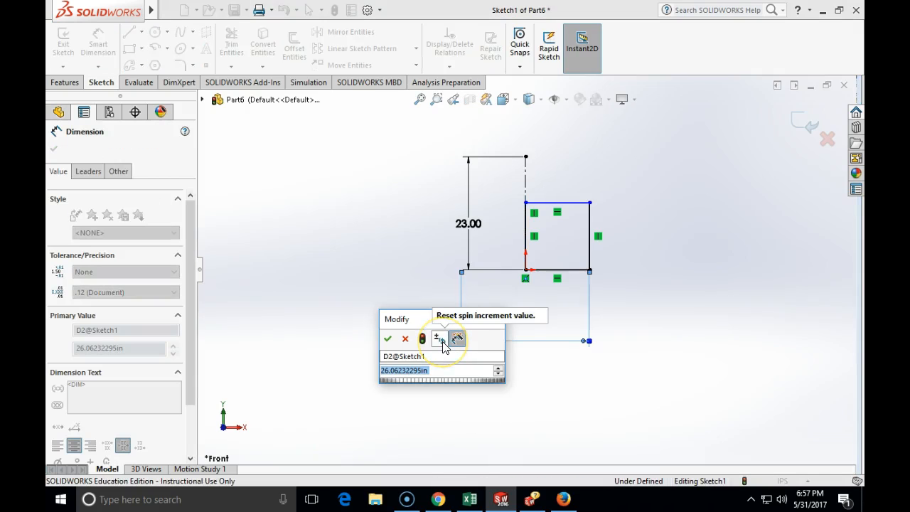
pyautogui.write('10')
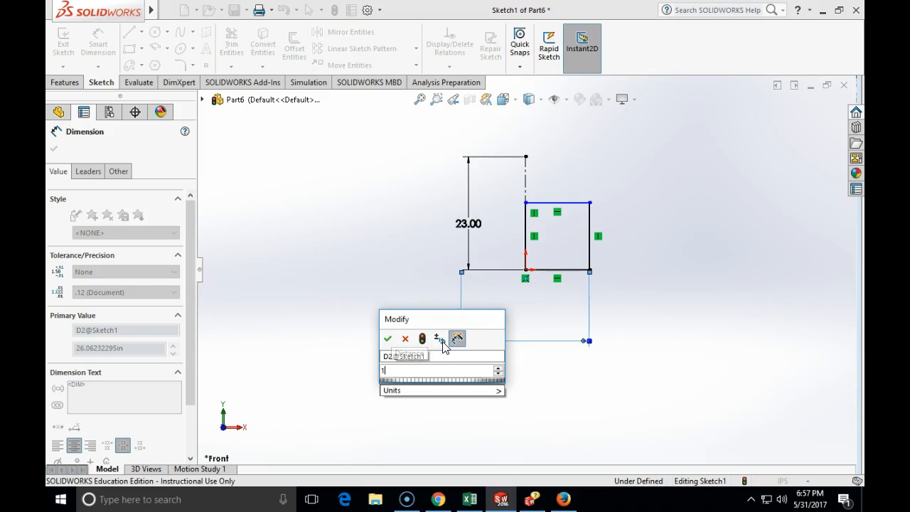
pyautogui.press('Return')
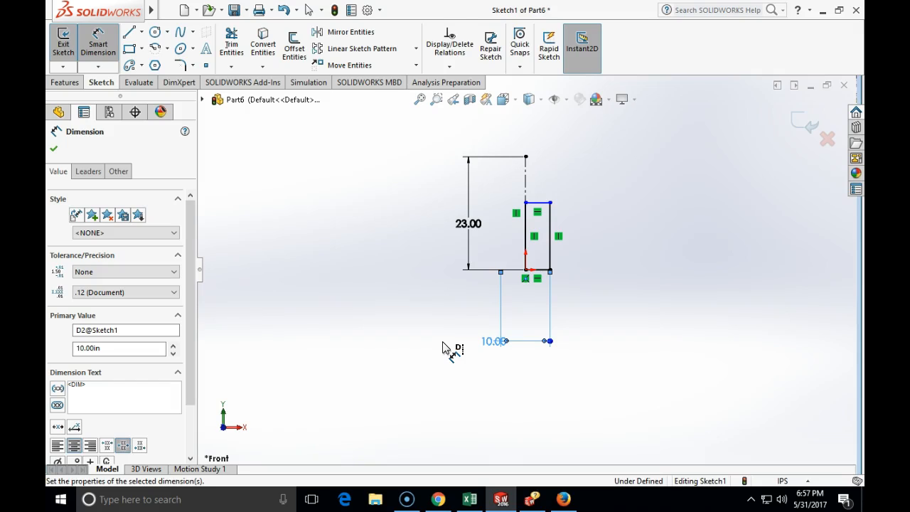
# Dimension the rectangle's height as 20 in, placing the dimension to its right.
pyautogui.click(537, 207)
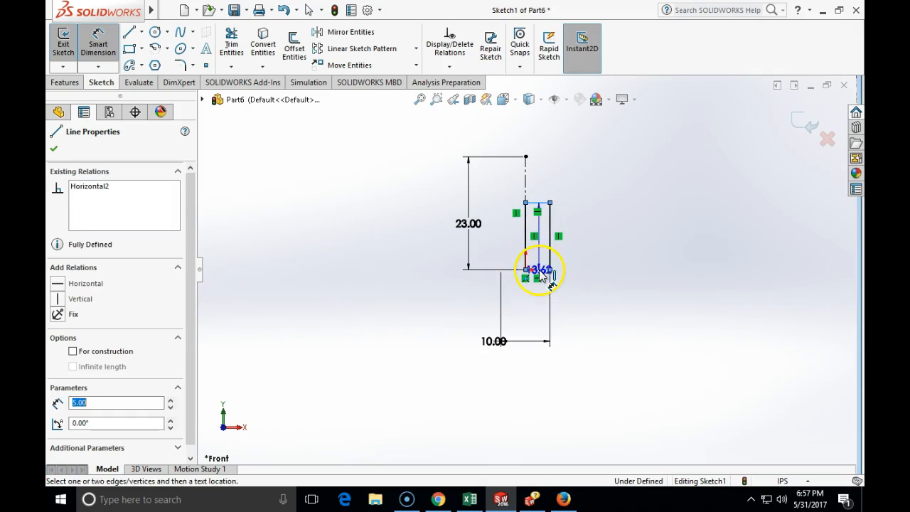
pyautogui.click(621, 256)
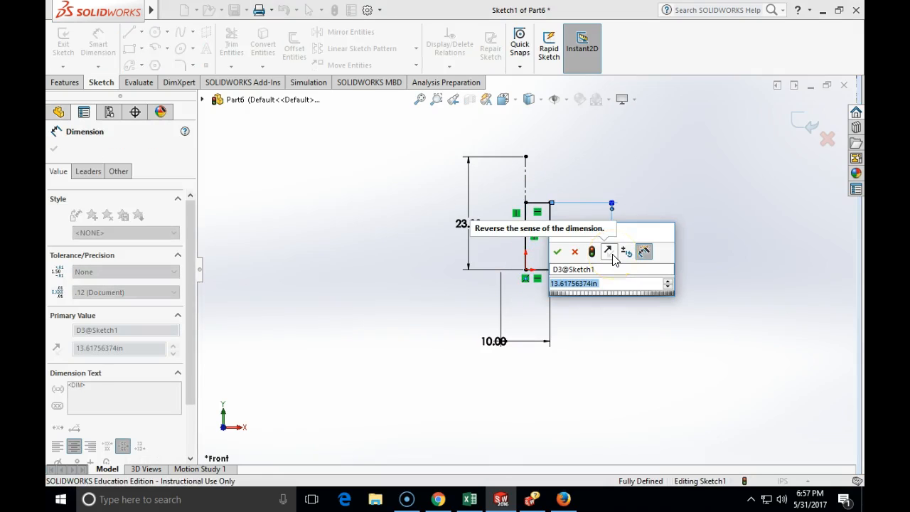
pyautogui.write('20')
pyautogui.press('Return')
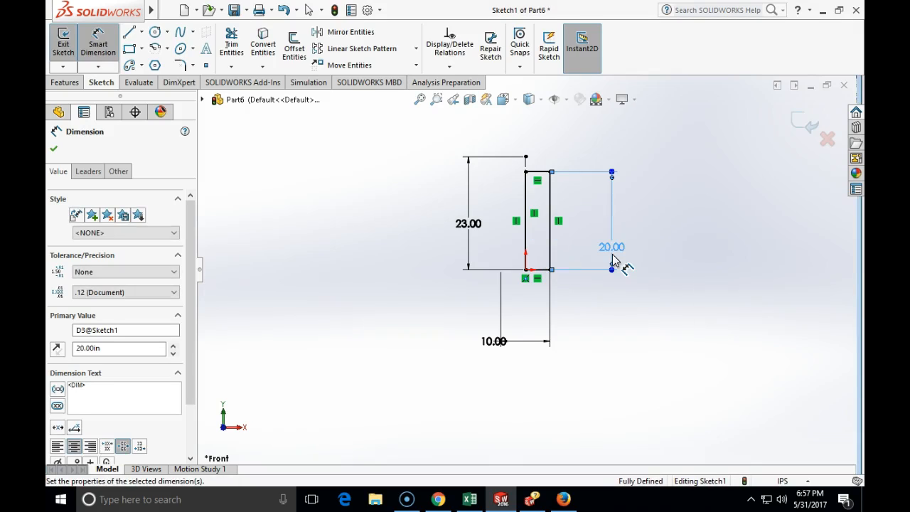
pyautogui.press('Escape')
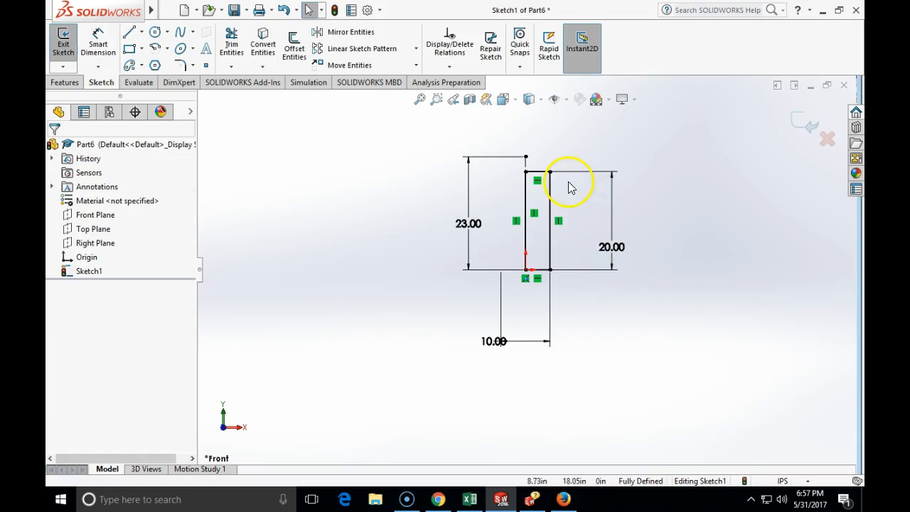
# Set the centerline's length dimension to 24 in.
pyautogui.scroll(1, 547, 175)
pyautogui.scroll(-3, 529, 190)
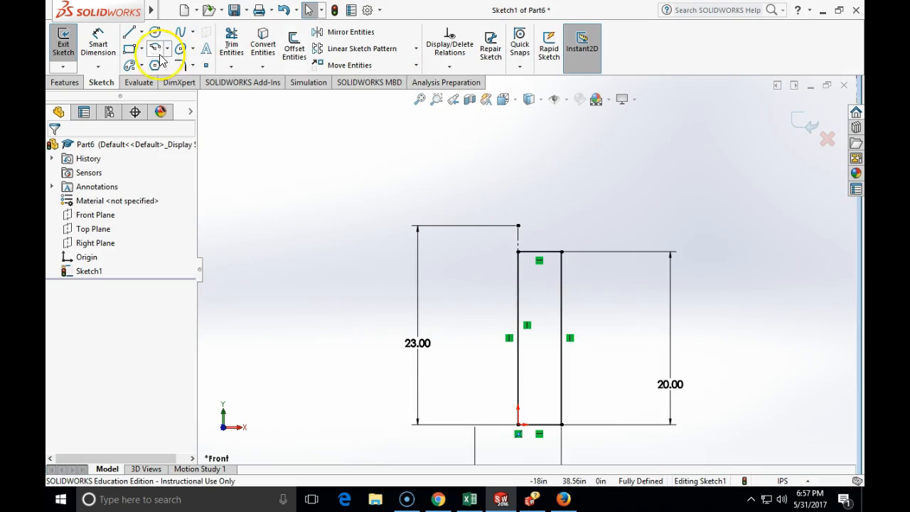
pyautogui.click(417, 344)
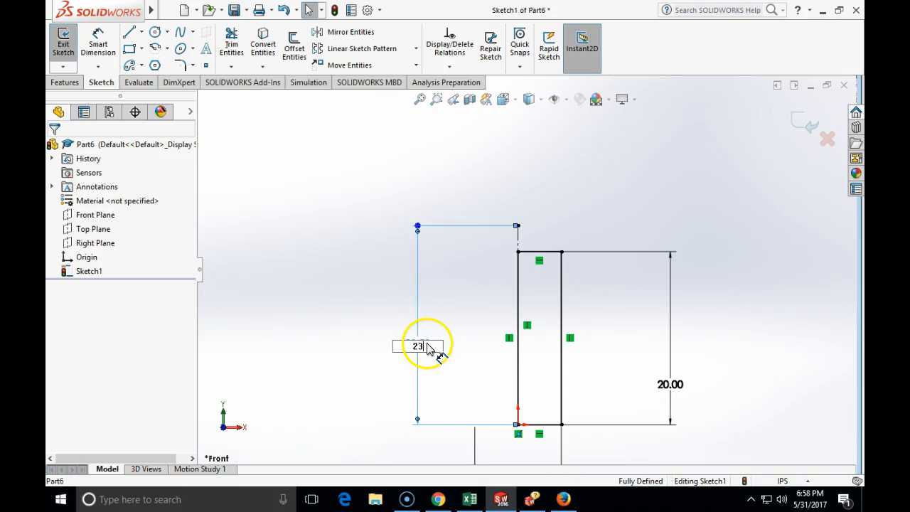
pyautogui.write('24')
pyautogui.press('Return')
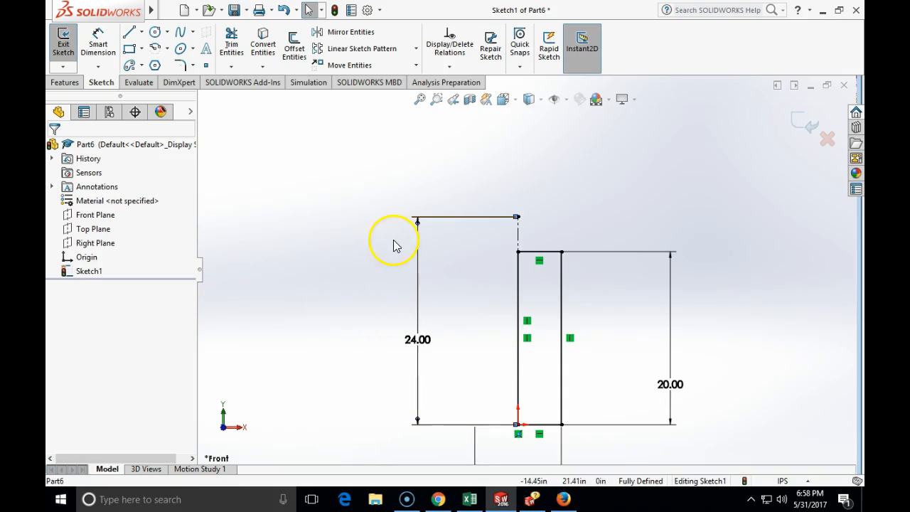
# Draw a second corner rectangle about 3.8 by 1.8 in on top of the tall rectangle, starting at the centerline.
pyautogui.click(129, 49)
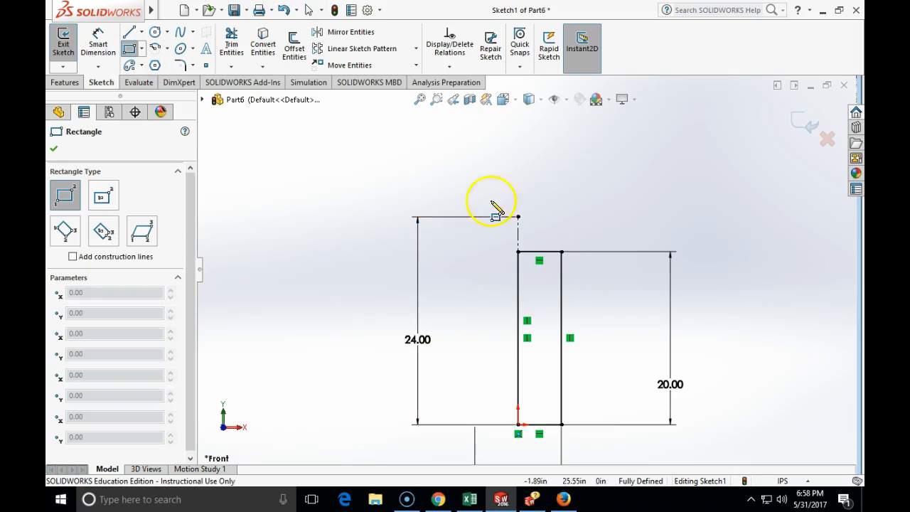
pyautogui.click(557, 245)
pyautogui.press('Escape')
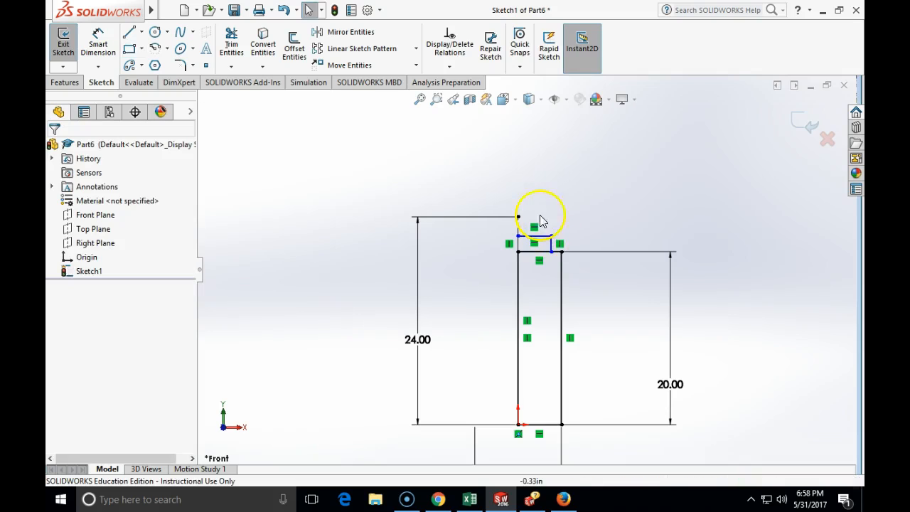
# Dimension the small upper rectangle's height as 2 in, measured from the tall rectangle's top edge.
pyautogui.click(97, 43)
pyautogui.click(544, 243)
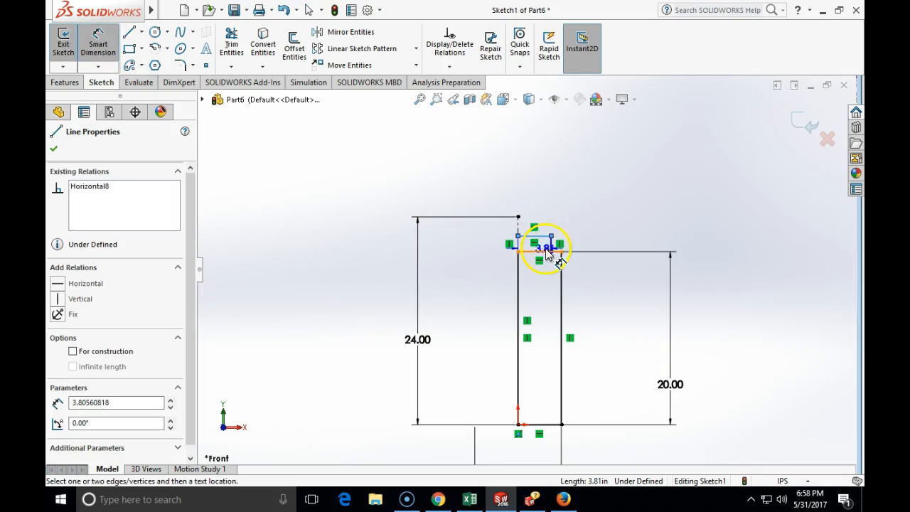
pyautogui.click(617, 246)
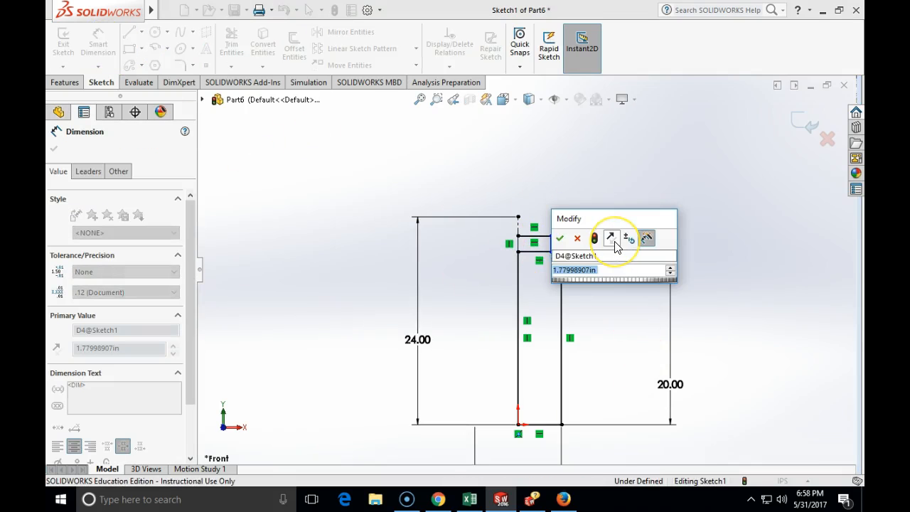
pyautogui.write('2')
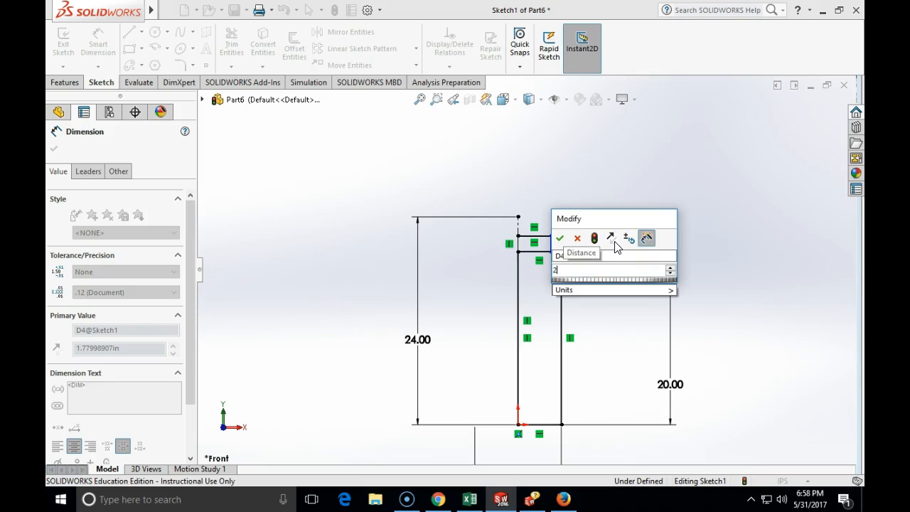
pyautogui.press('Return')
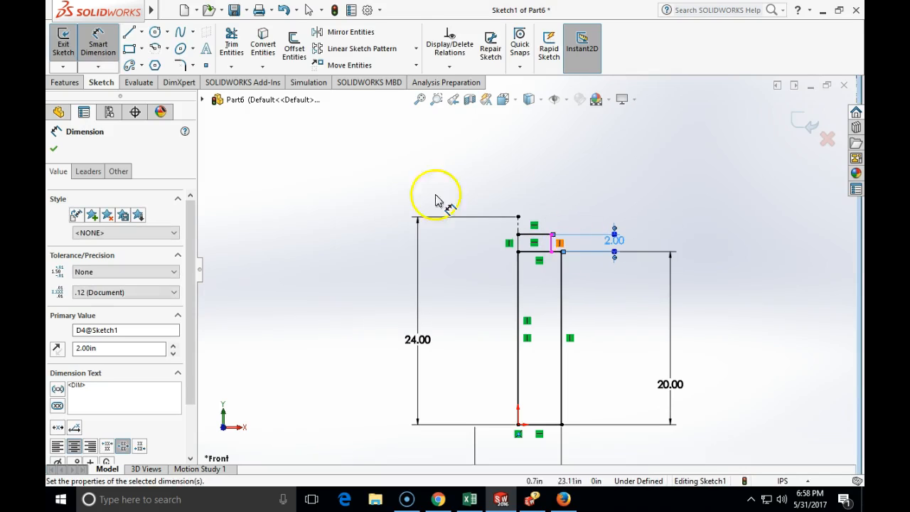
pyautogui.click(53, 148)
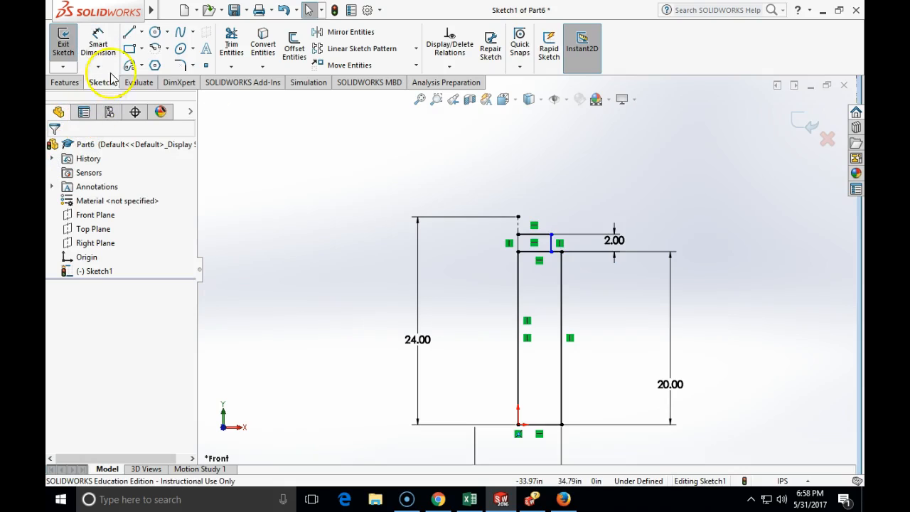
# Dimension the small upper rectangle's diameter about the centerline as 2 in, placing the dimension across the axis.
pyautogui.click(97, 44)
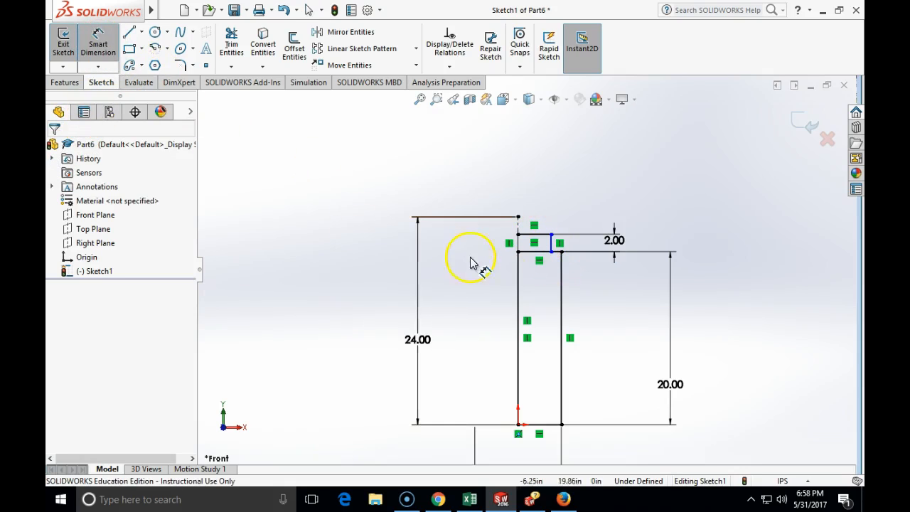
pyautogui.click(553, 245)
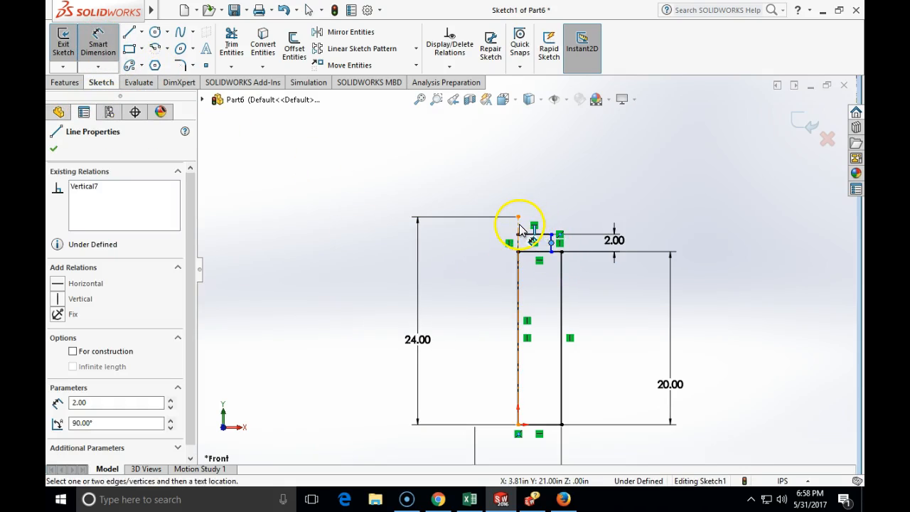
pyautogui.click(519, 229)
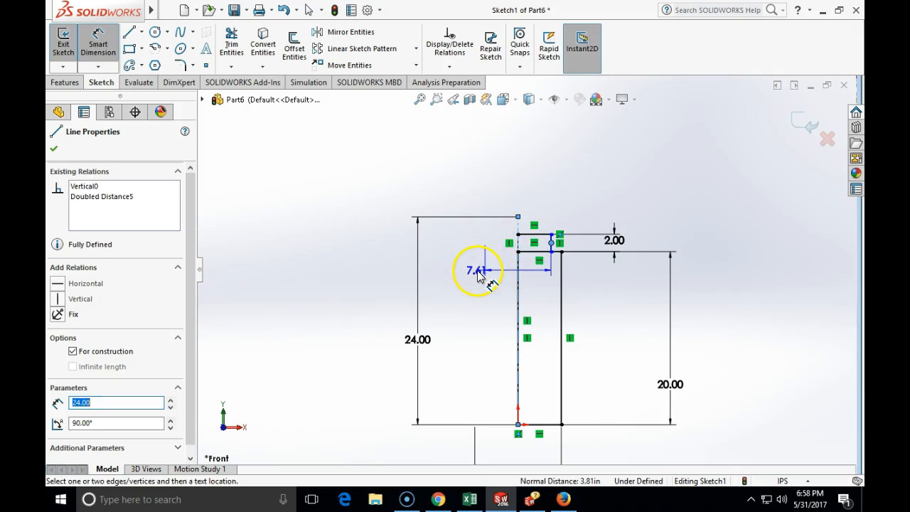
pyautogui.click(480, 277)
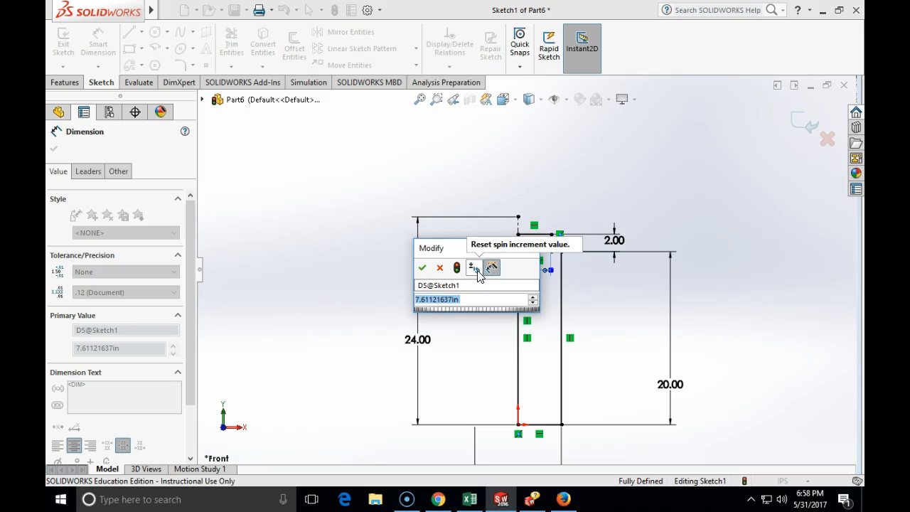
pyautogui.write('2')
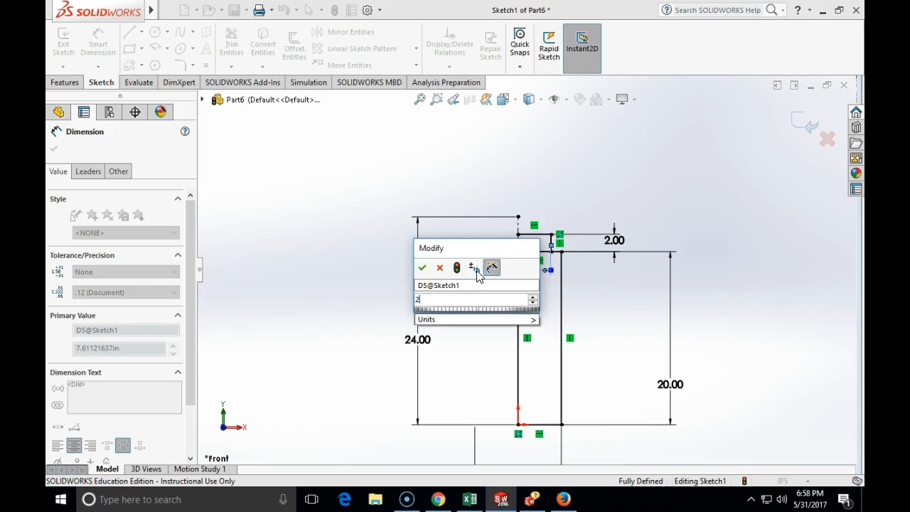
pyautogui.press('Return')
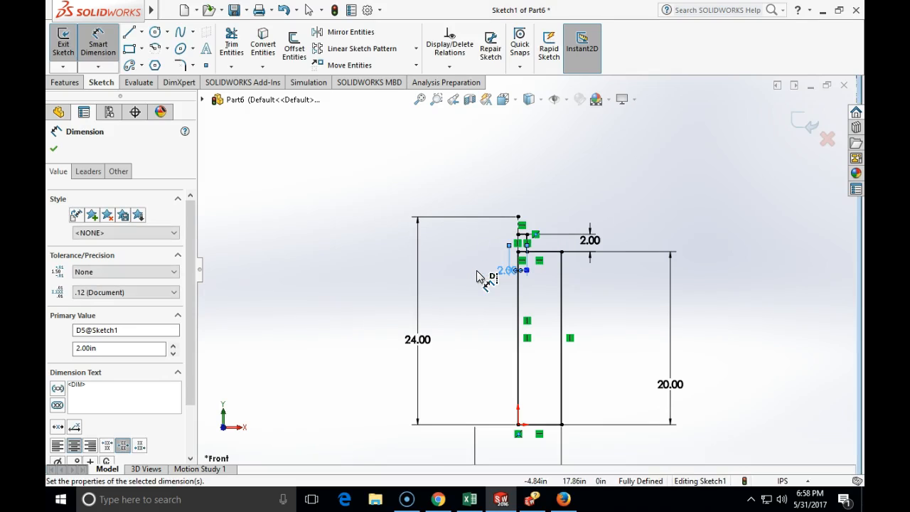
pyautogui.click(481, 271)
# Draw a third corner rectangle about 2.7 by 1.2 in on top of the small rectangle, starting at the centerline.
pyautogui.keyDown('ctrl'); pyautogui.moveTo(532, 221); pyautogui.dragTo(530, 234, button='middle'); pyautogui.keyUp('ctrl')
pyautogui.scroll(-5, 530, 239)
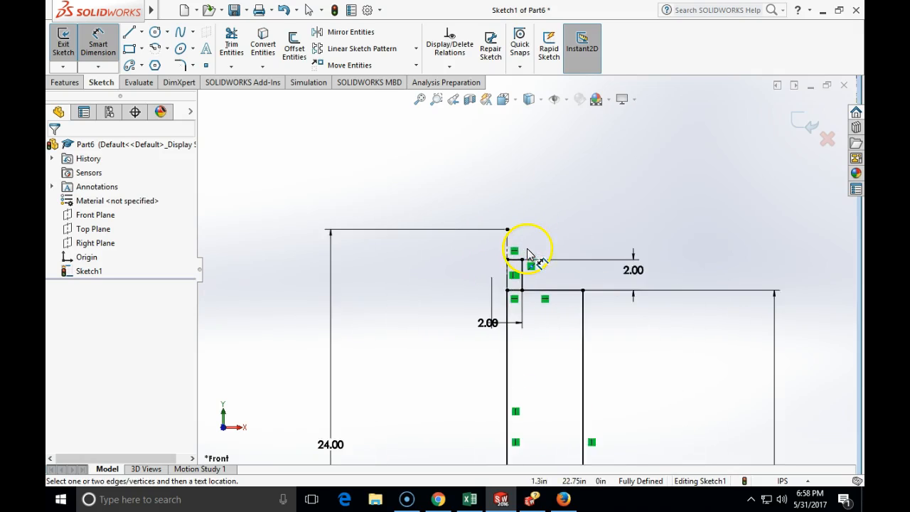
pyautogui.click(129, 49)
pyautogui.click(491, 272)
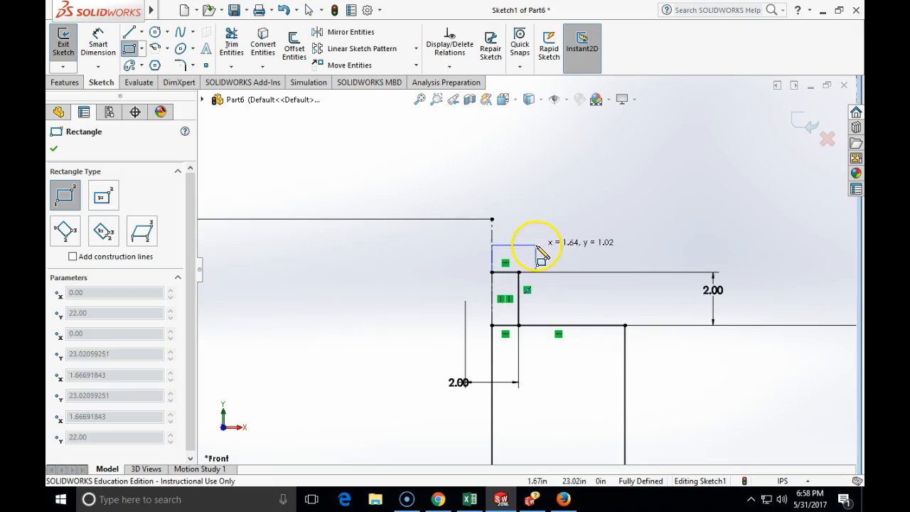
pyautogui.click(565, 240)
pyautogui.press('Escape')
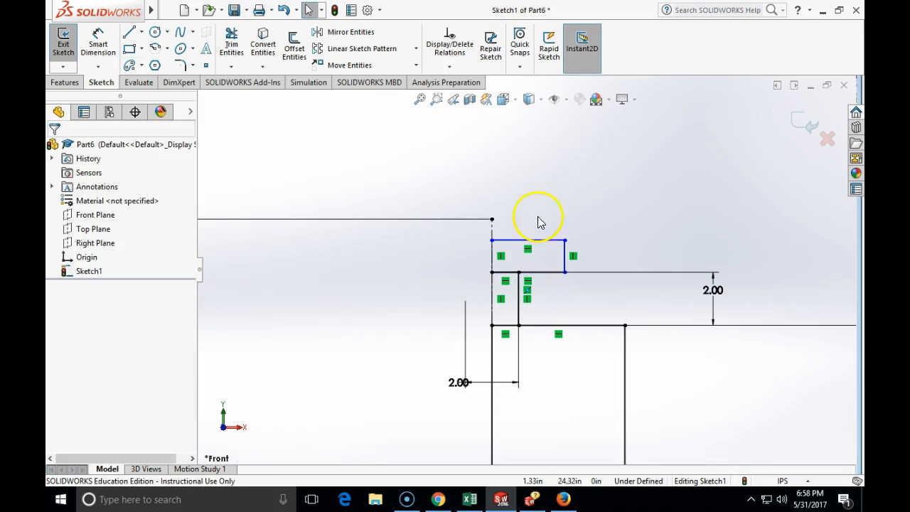
# Dimension the topmost rectangle's diameter about the centerline as 4 in.
pyautogui.click(98, 37)
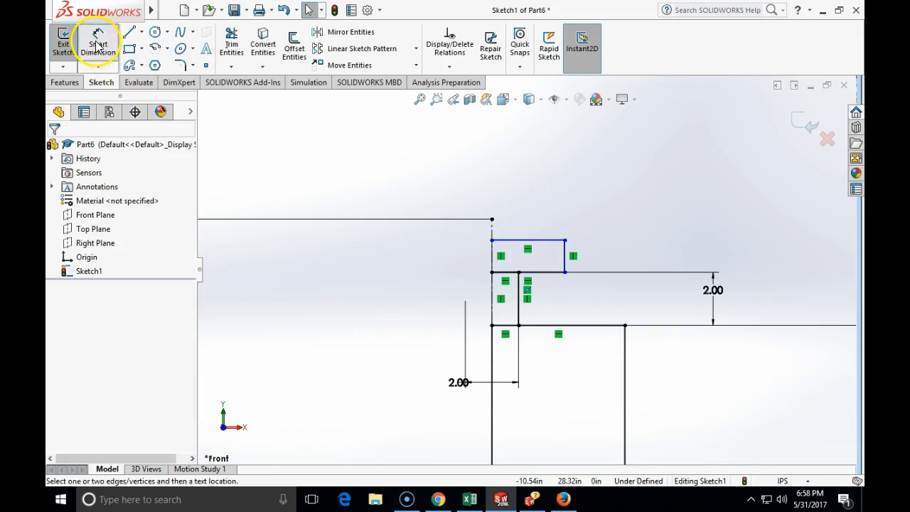
pyautogui.click(567, 265)
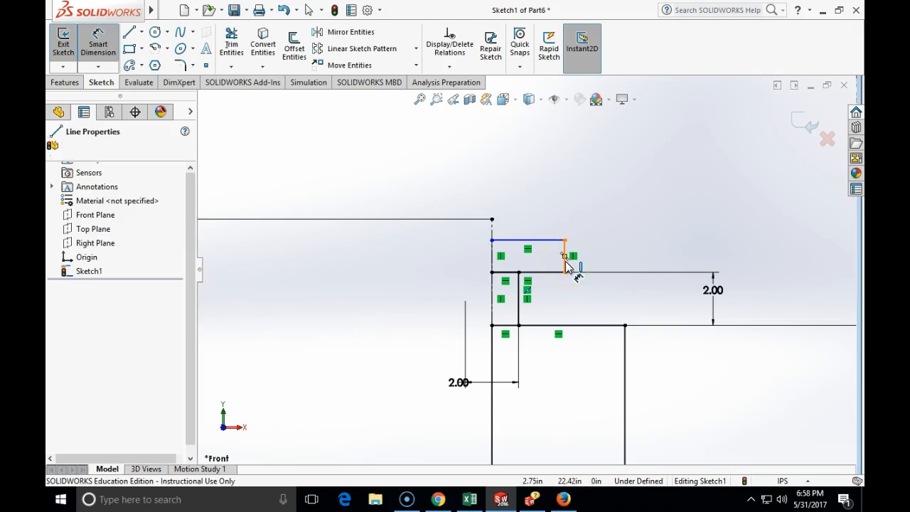
pyautogui.click(492, 235)
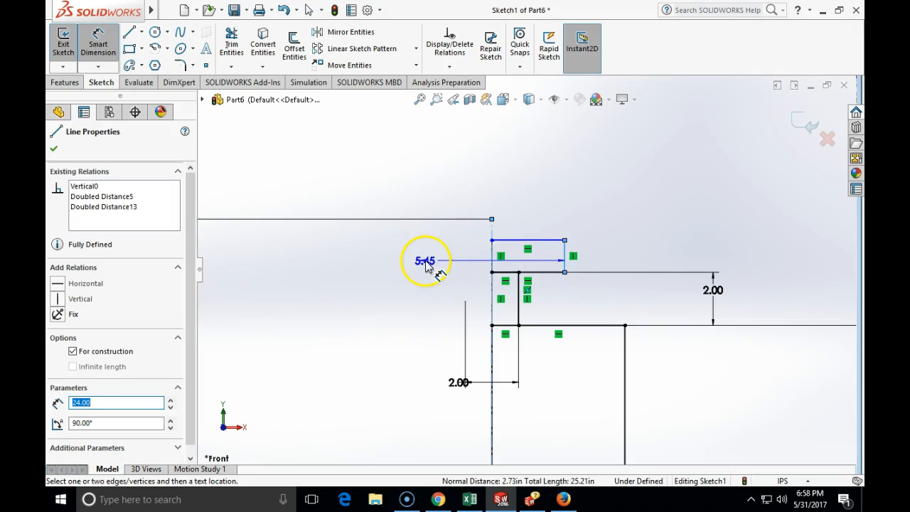
pyautogui.click(425, 266)
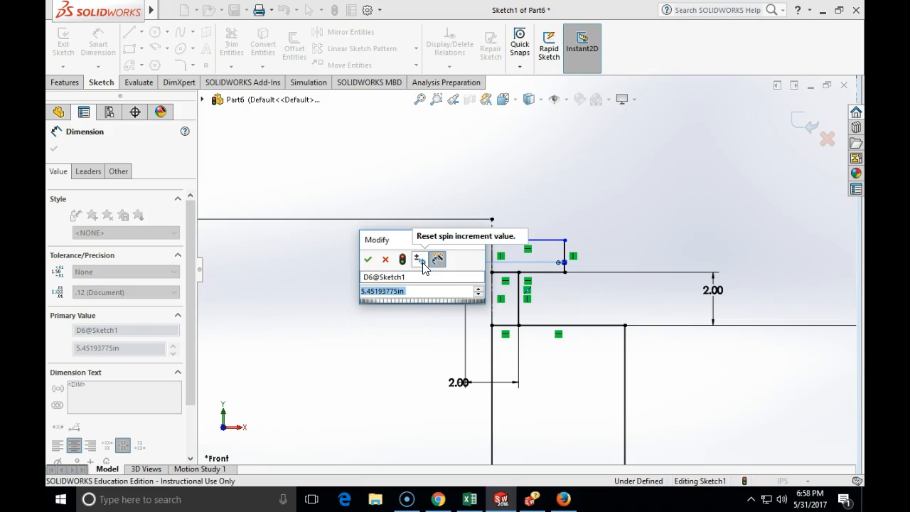
pyautogui.write('4')
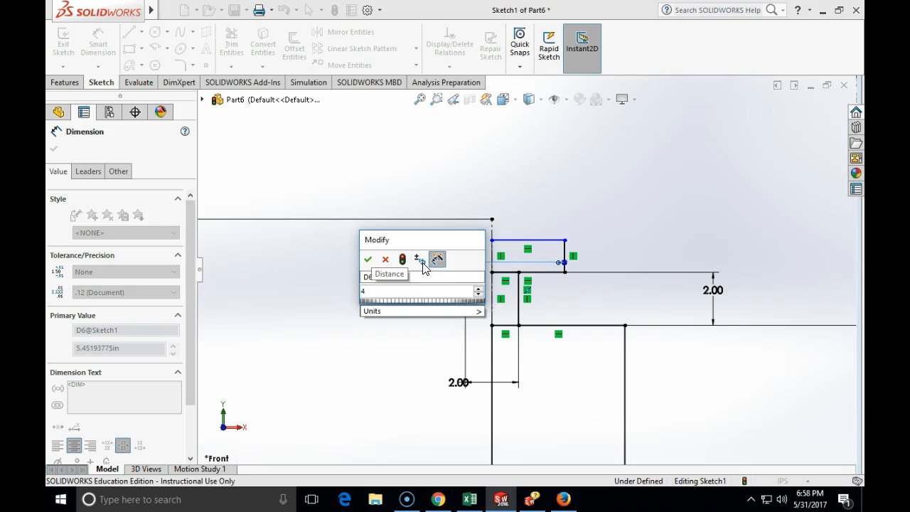
pyautogui.press('Return')
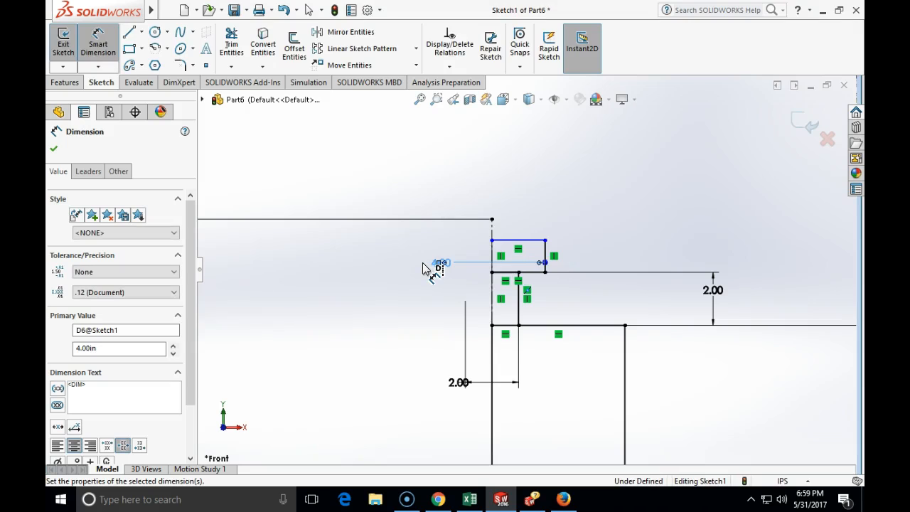
# Dimension the topmost rectangle's height as 1 in and exit the finished sketch.
pyautogui.click(511, 245)
pyautogui.click(502, 273)
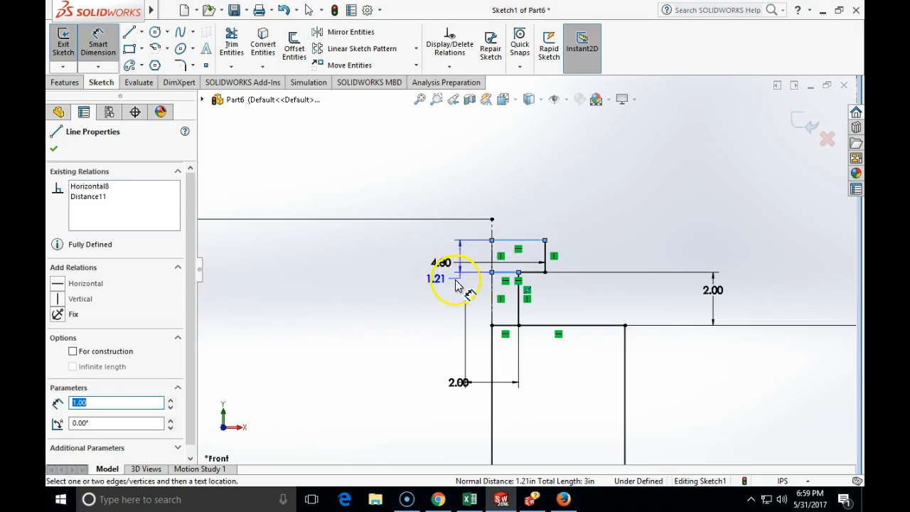
pyautogui.click(406, 284)
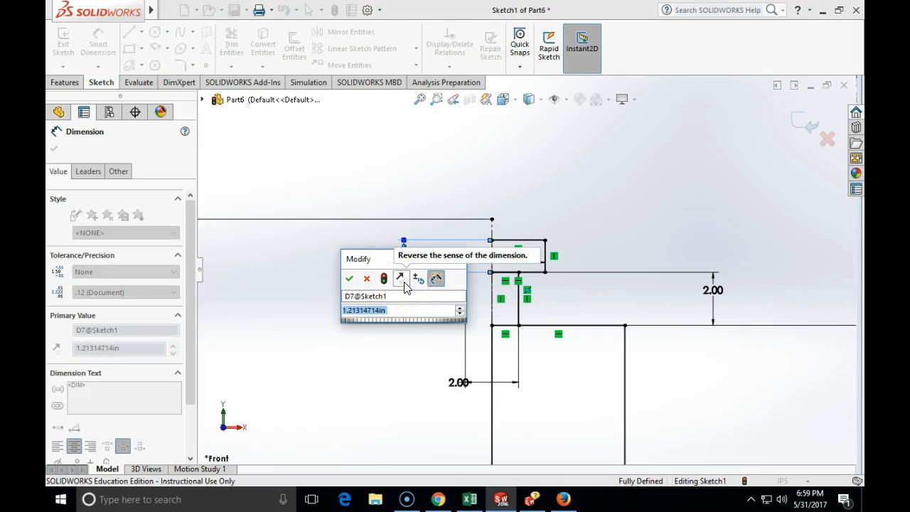
pyautogui.write('1')
pyautogui.press('Return')
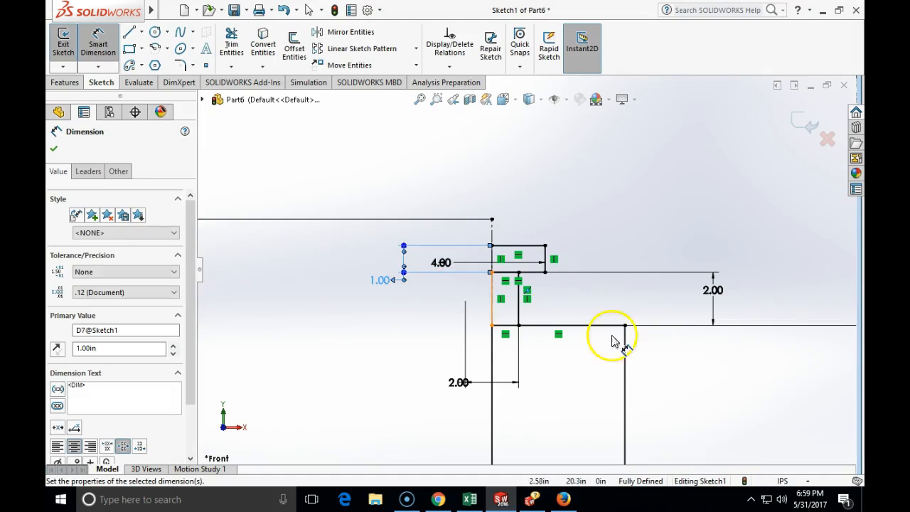
pyautogui.press('Escape')
pyautogui.press('f')
pyautogui.scroll(-3, 566, 401)
pyautogui.scroll(1, 567, 401)
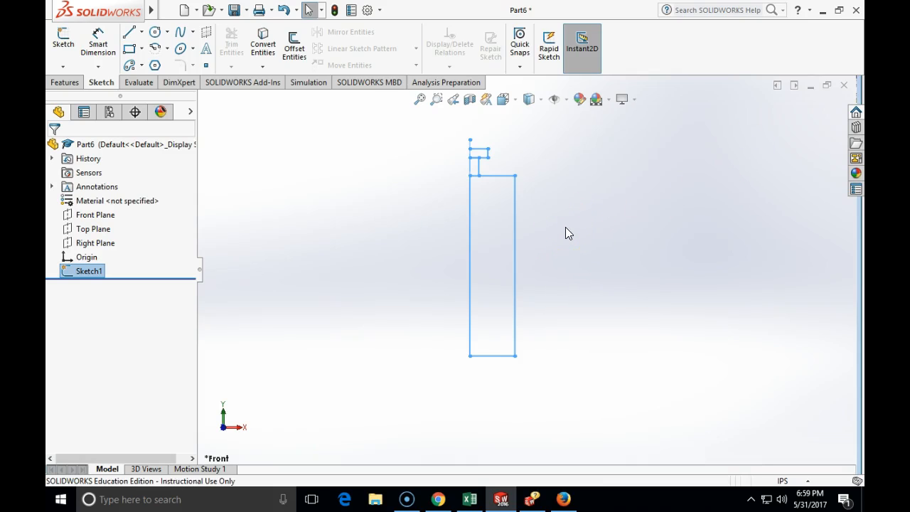
# Revolve all three rectangular regions of the sketch 360 degrees about the centerline as a solid boss.
pyautogui.click(68, 83)
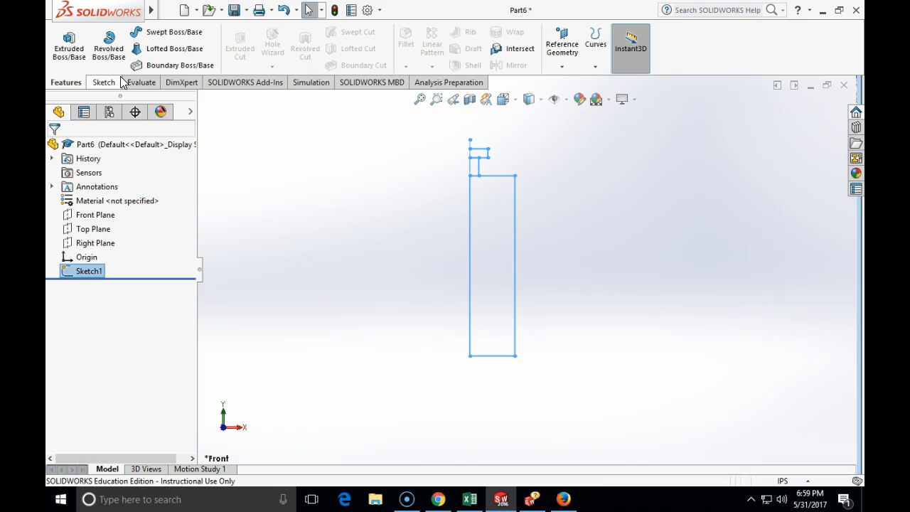
pyautogui.click(71, 54)
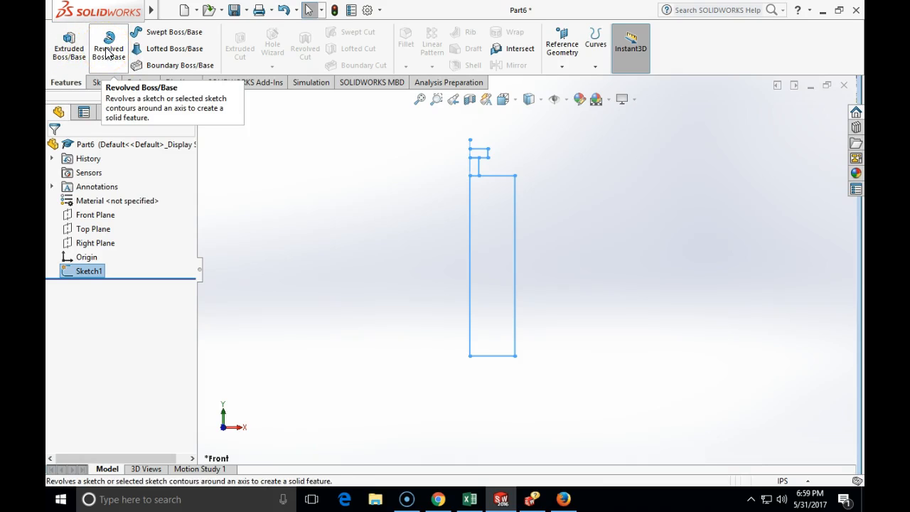
pyautogui.click(108, 51)
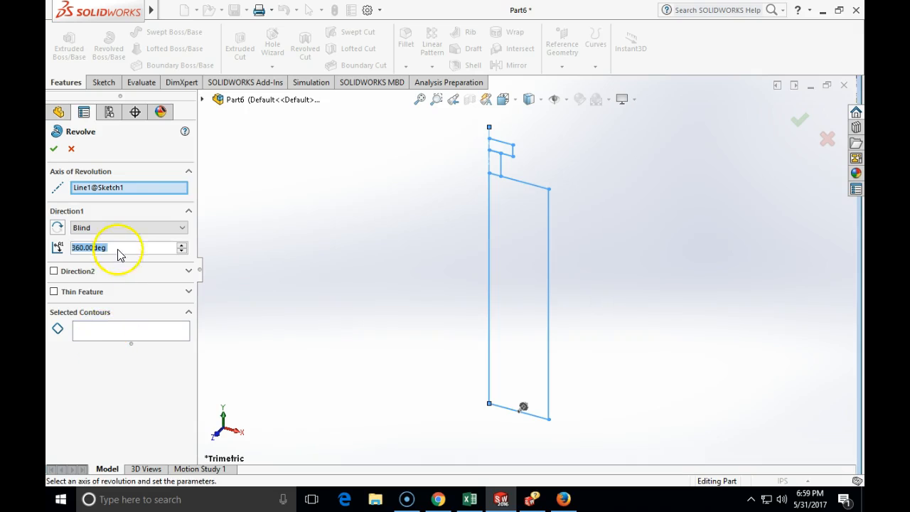
pyautogui.click(118, 332)
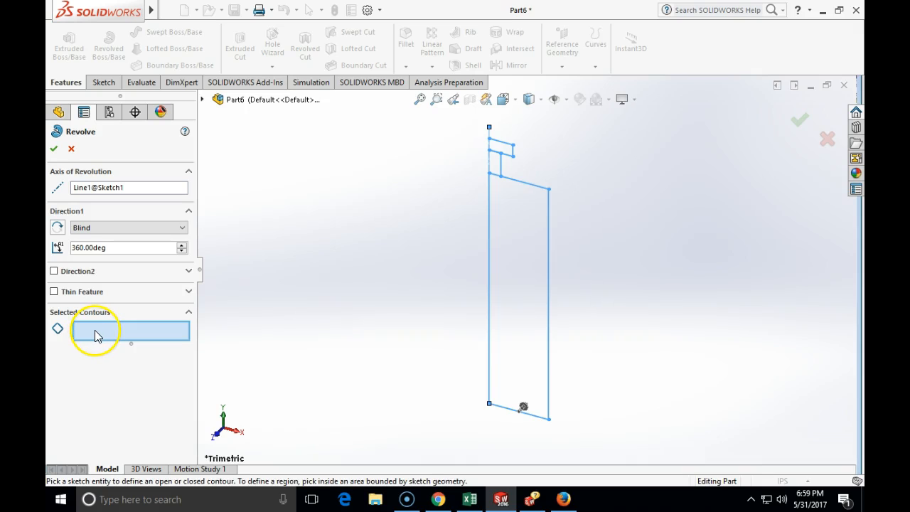
pyautogui.click(527, 227)
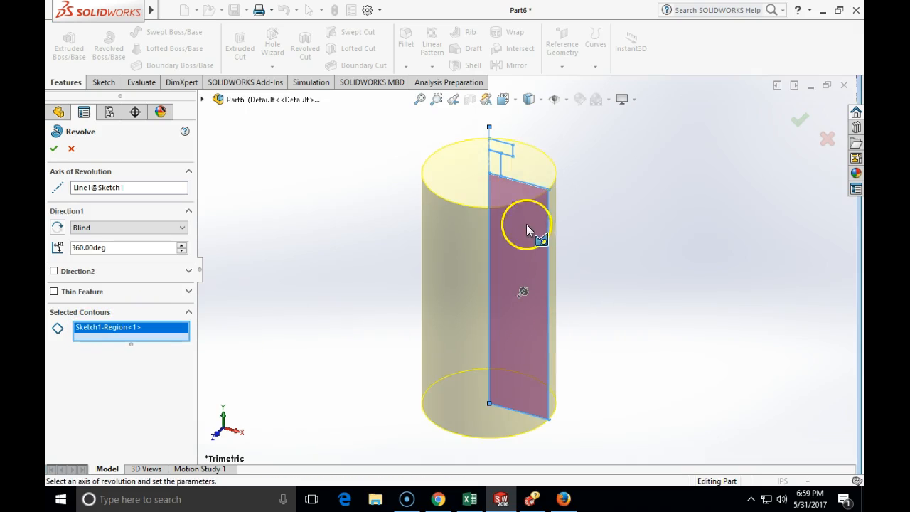
pyautogui.click(502, 171)
pyautogui.click(505, 150)
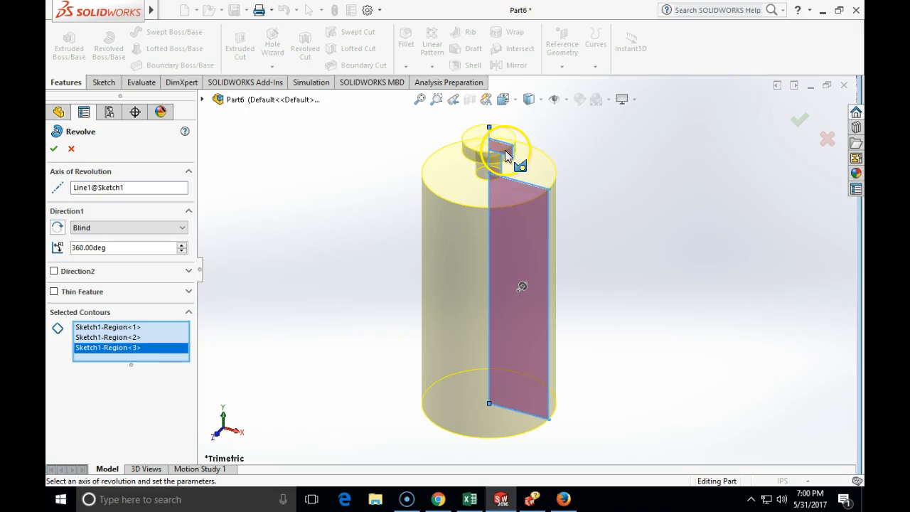
pyautogui.click(53, 149)
# Section the revolved part along the Front Plane at zero offset and inspect its solid interior.
pyautogui.moveTo(340, 279); pyautogui.dragTo(474, 303, button='middle')
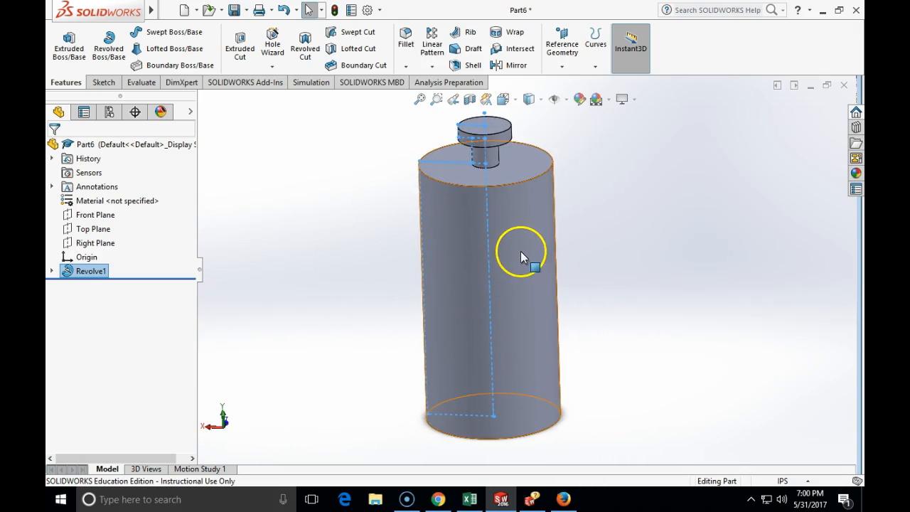
pyautogui.click(470, 100)
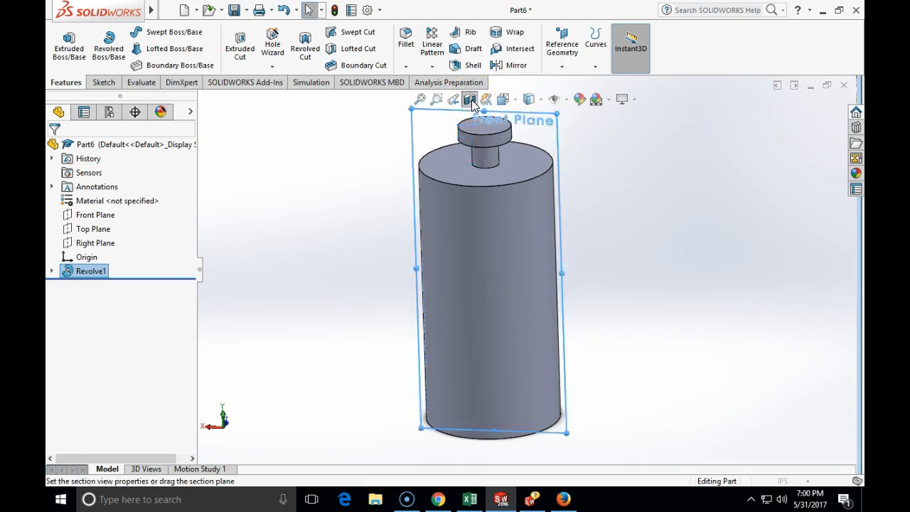
pyautogui.moveTo(357, 257); pyautogui.dragTo(736, 254, button='middle')
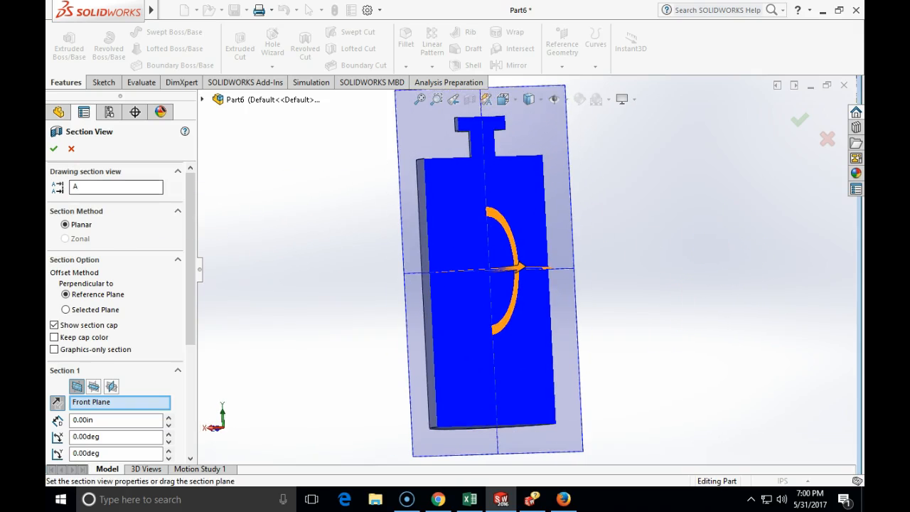
pyautogui.click(53, 149)
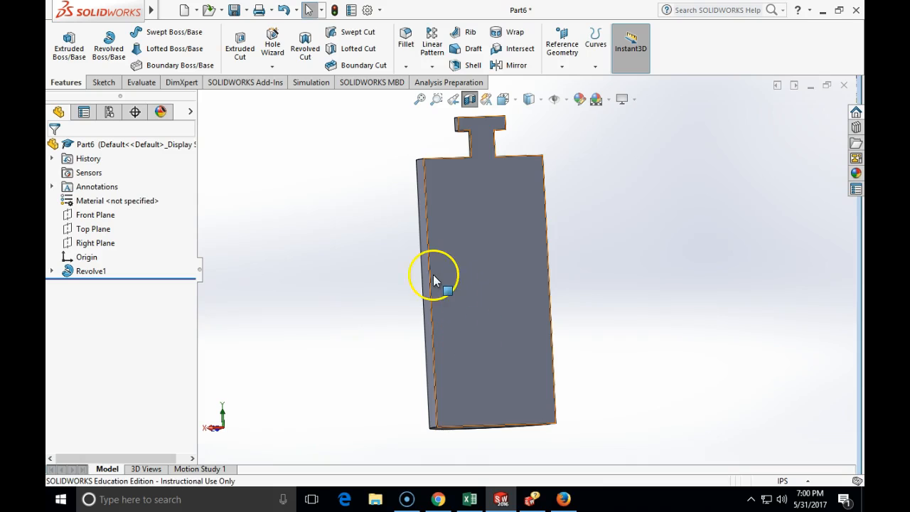
pyautogui.moveTo(463, 195); pyautogui.dragTo(534, 265, button='middle')
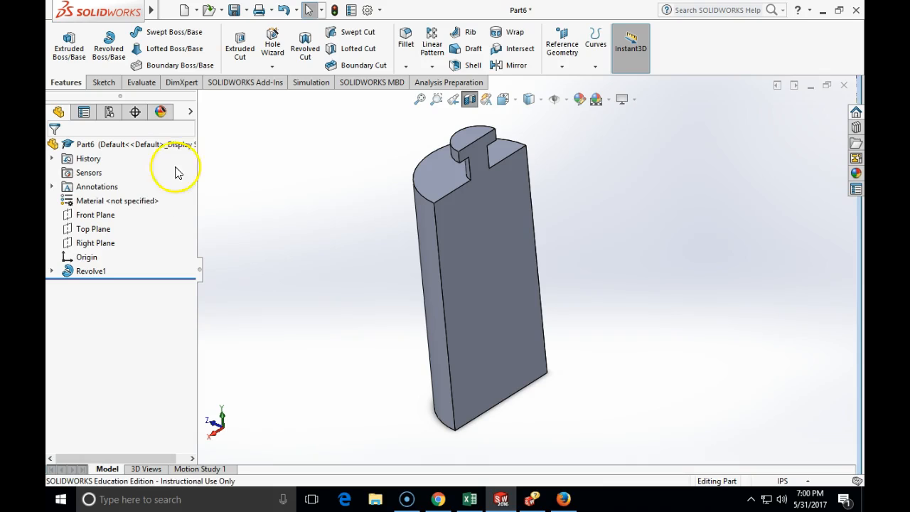
# Assign AISI 1020 steel as the part's material.
pyautogui.rightClick(125, 205)
pyautogui.click(142, 211)
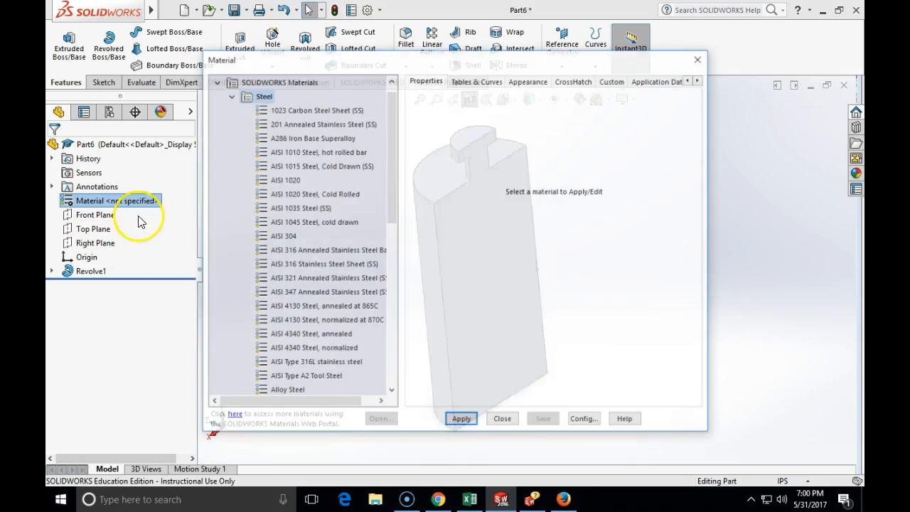
pyautogui.click(277, 182)
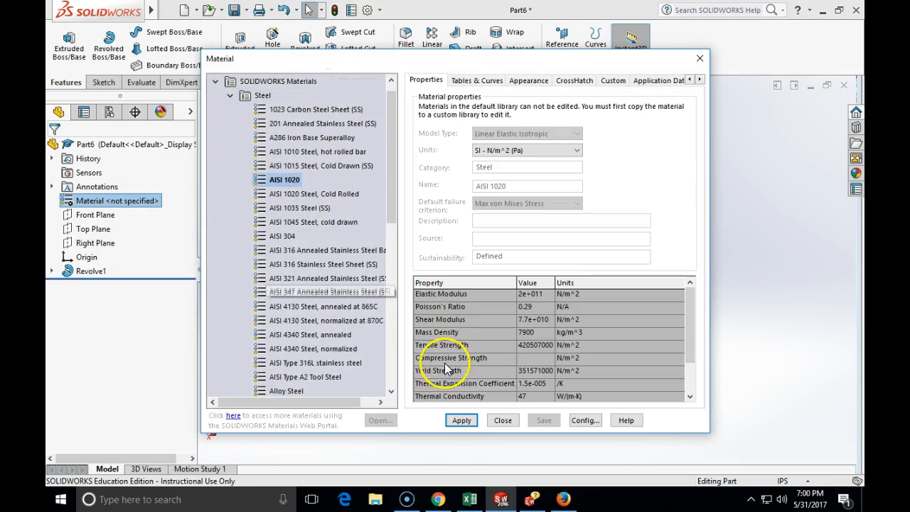
pyautogui.click(459, 420)
pyautogui.click(503, 421)
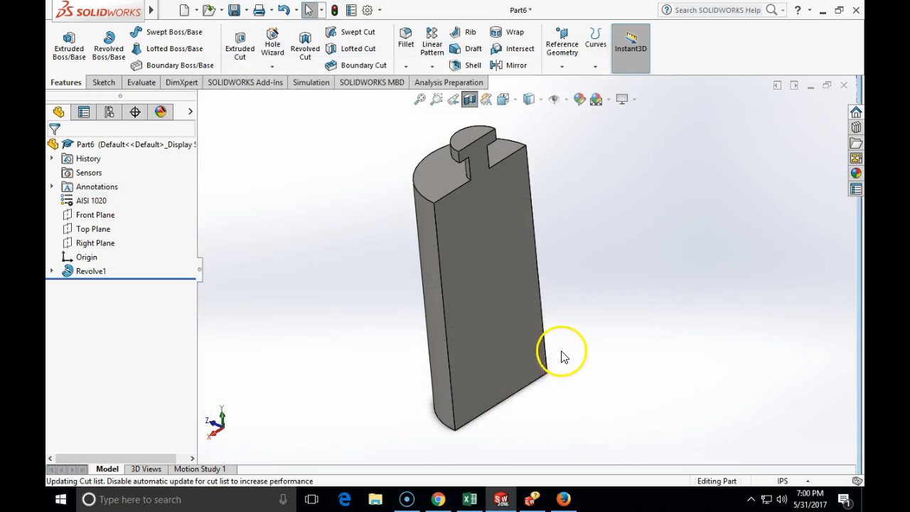
# Examine the part's mass properties, including mass, volume and center of mass.
pyautogui.click(143, 83)
pyautogui.click(135, 51)
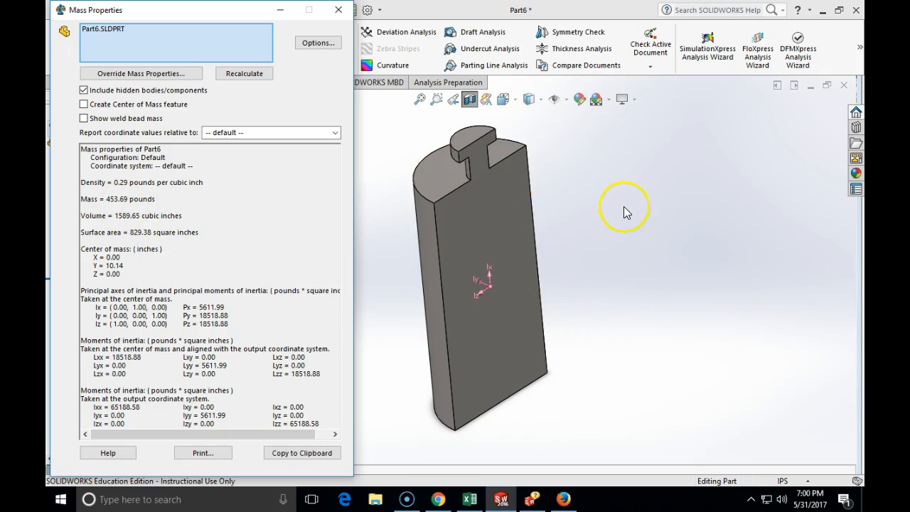
pyautogui.click(338, 10)
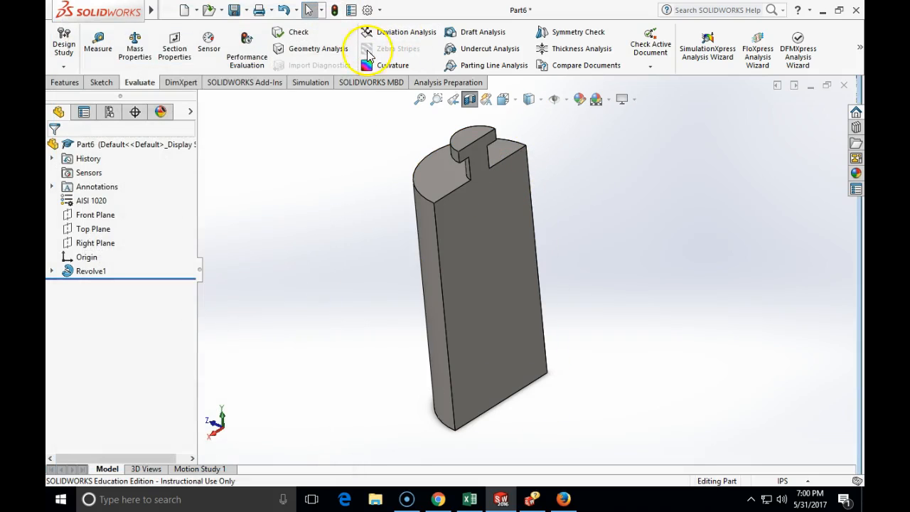
# Turn off the section view so the whole revolved part is displayed.
pyautogui.click(469, 99)
pyautogui.moveTo(616, 206); pyautogui.dragTo(621, 126, button='middle')
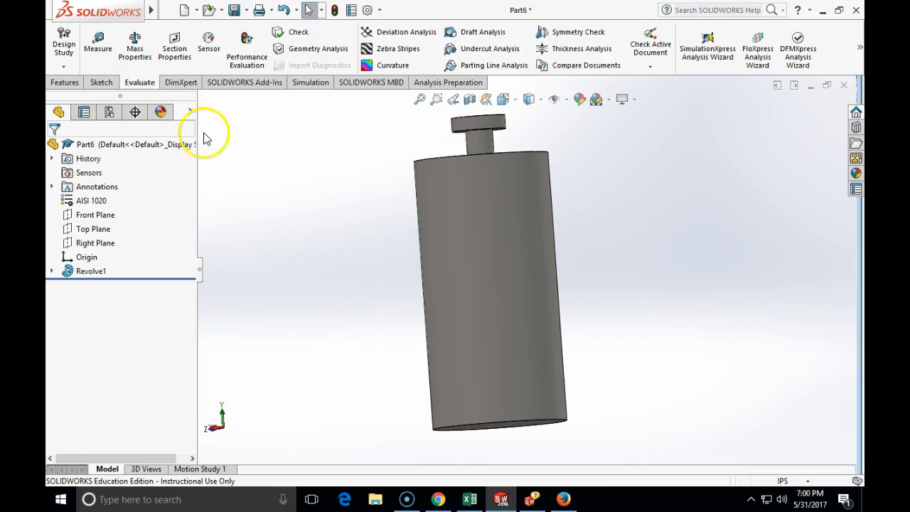
# Fillet the main cylinder's top and bottom edges, both neck junctions, and the knob's upper and lower rims with a symmetric 0.5 in radius.
pyautogui.click(77, 83)
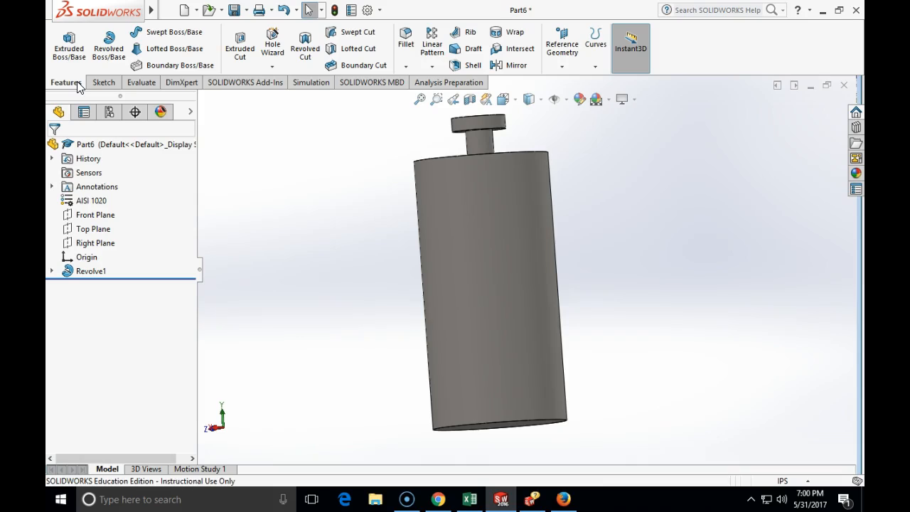
pyautogui.click(103, 86)
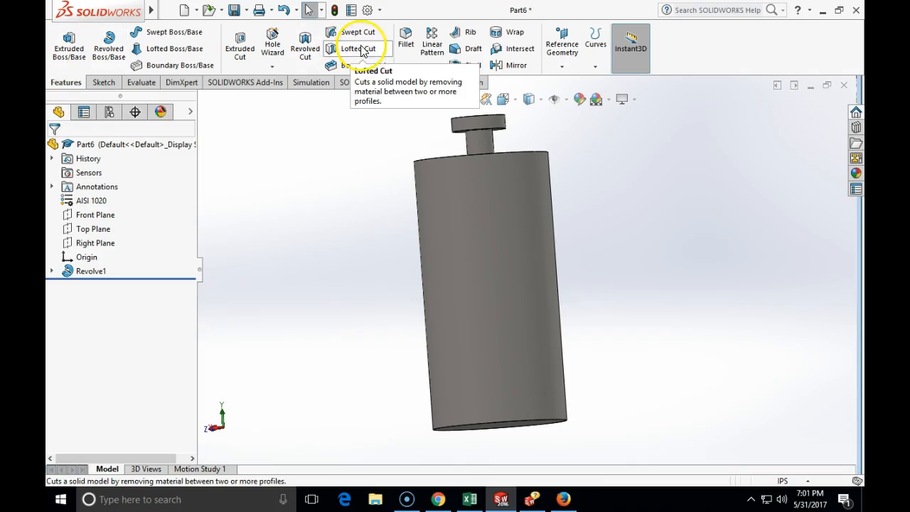
pyautogui.click(404, 43)
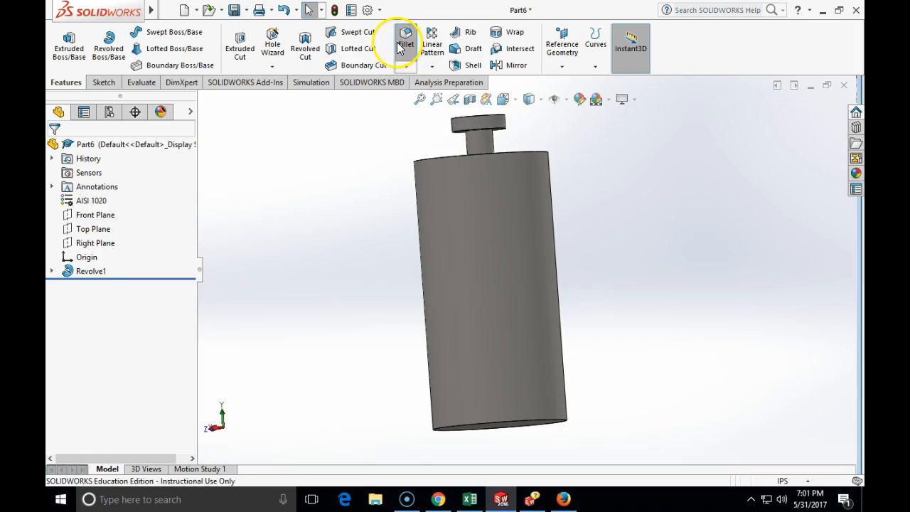
pyautogui.click(121, 380)
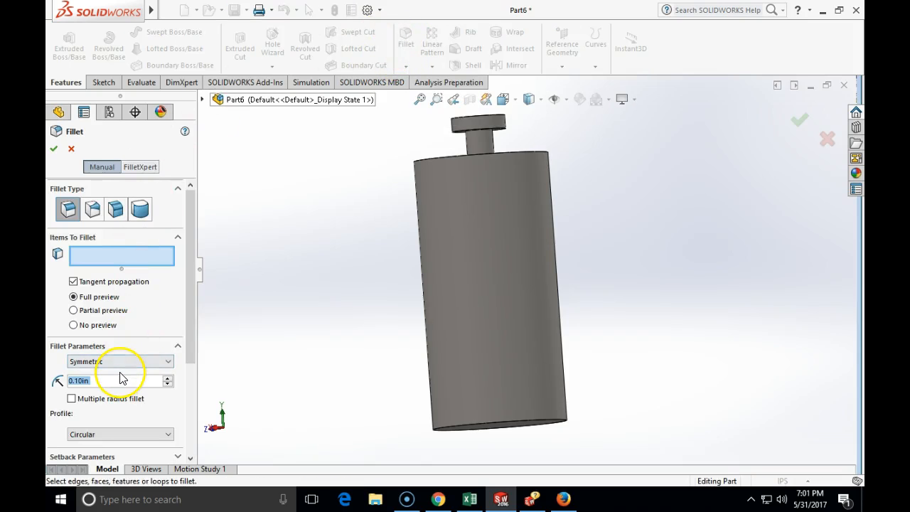
pyautogui.write('.5')
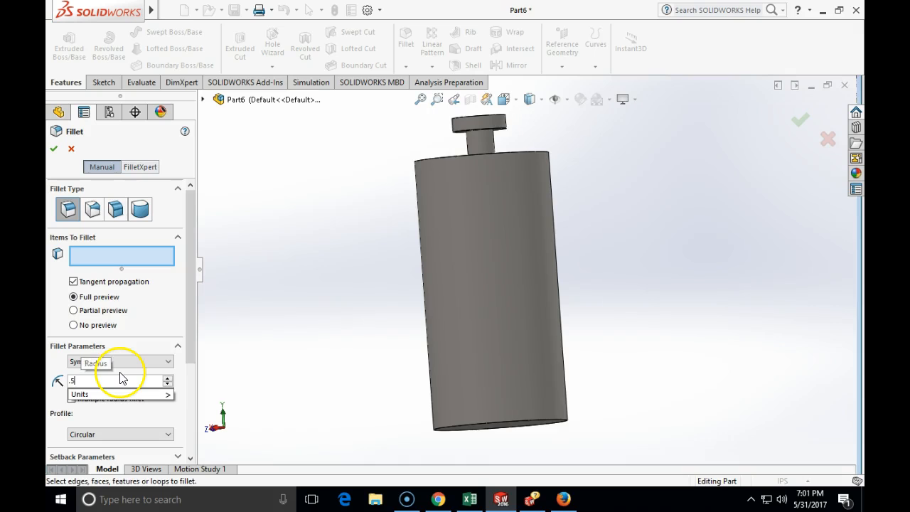
pyautogui.press('Return')
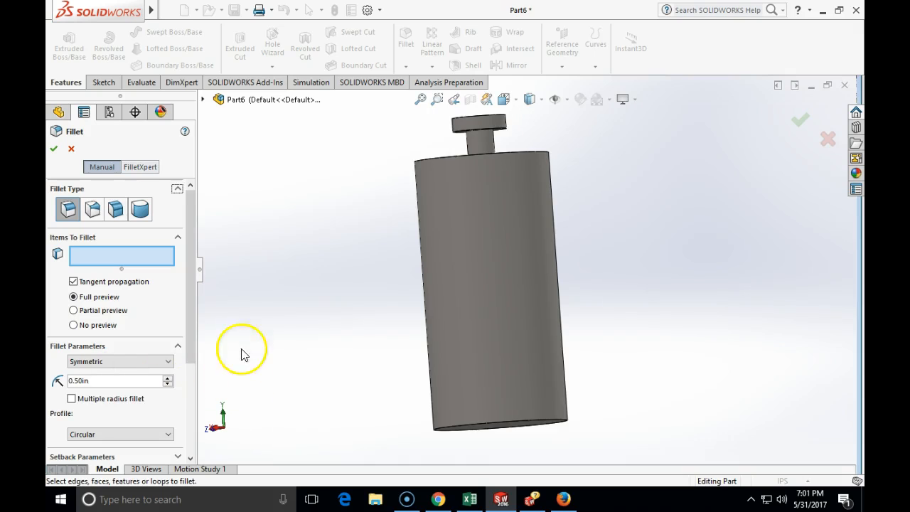
pyautogui.click(439, 432)
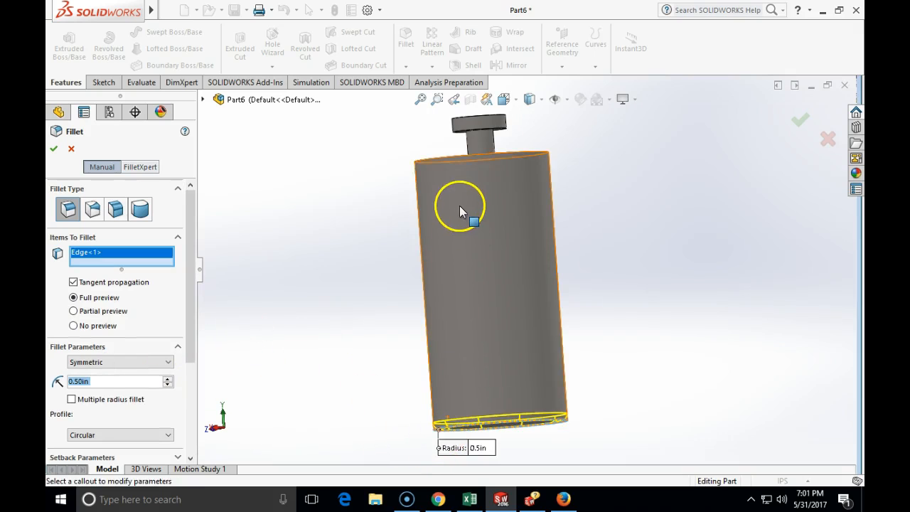
pyautogui.click(437, 159)
pyautogui.moveTo(436, 159); pyautogui.dragTo(540, 136, button='middle')
pyautogui.click(494, 181)
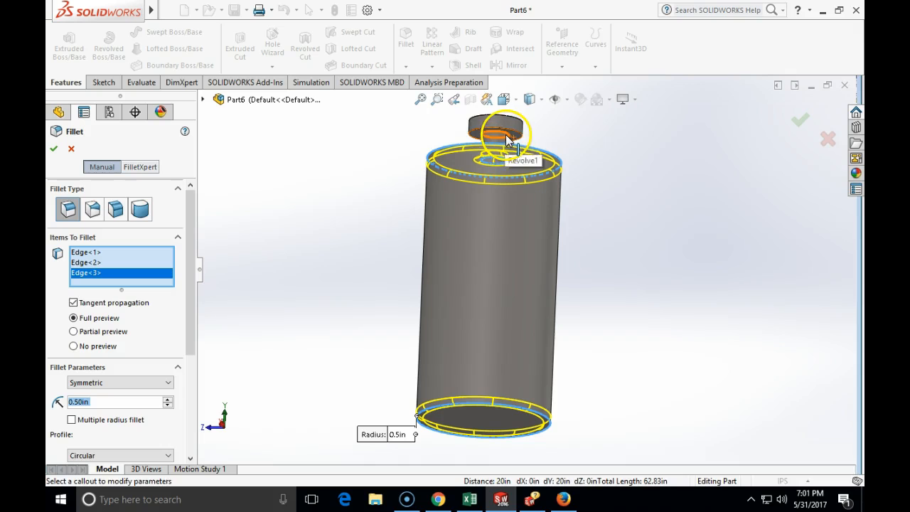
pyautogui.click(507, 141)
pyautogui.click(521, 137)
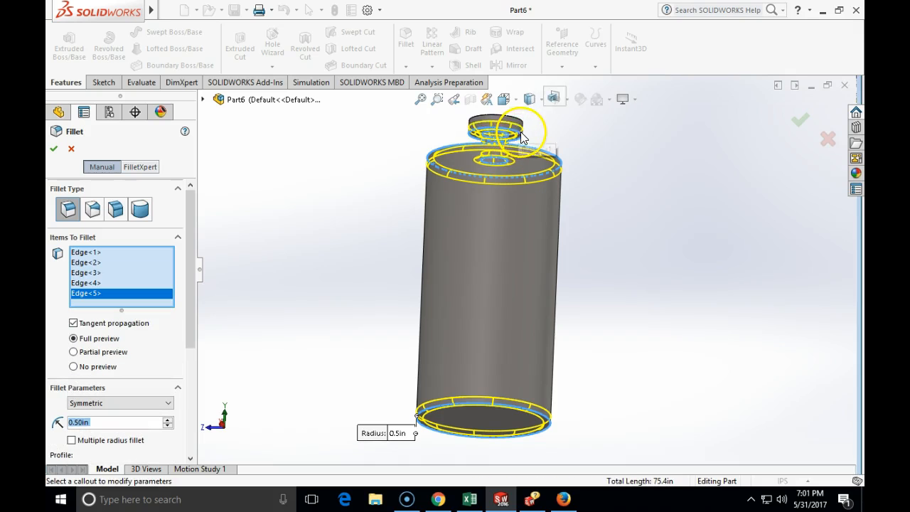
pyautogui.click(523, 132)
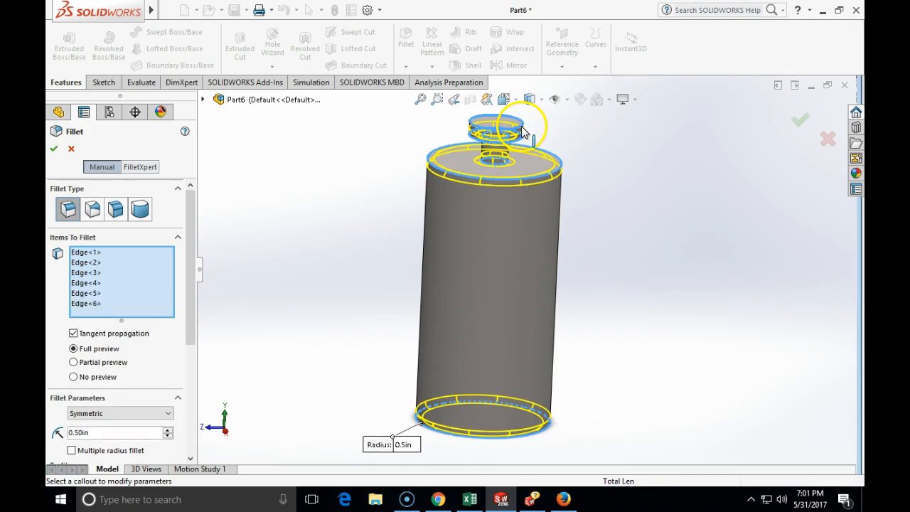
pyautogui.moveTo(548, 152); pyautogui.dragTo(575, 185, button='middle')
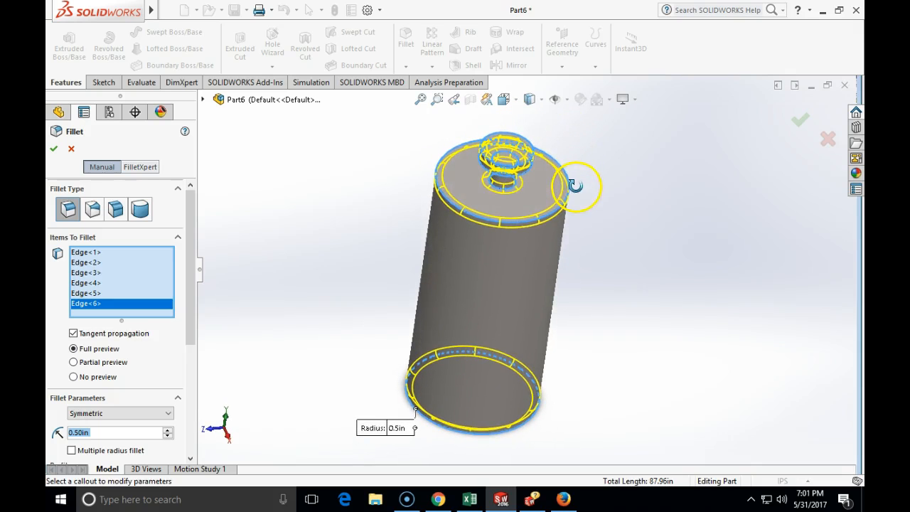
pyautogui.click(54, 148)
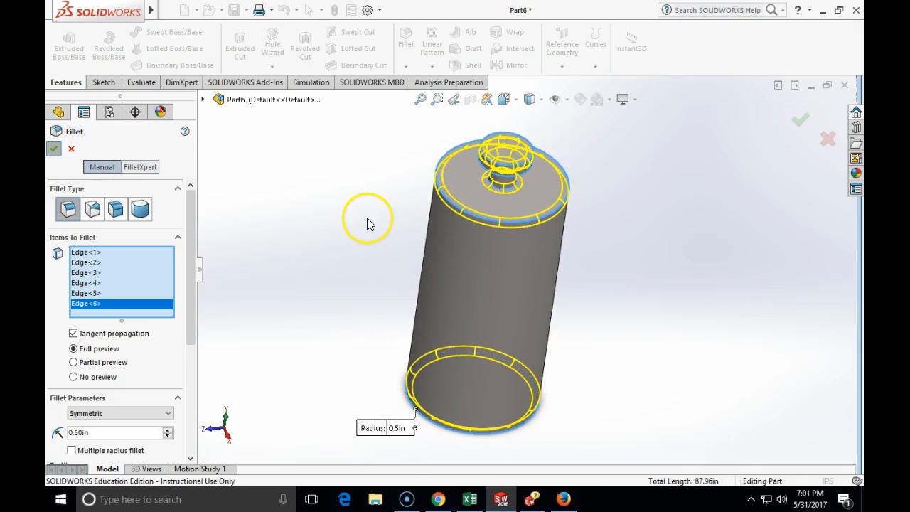
# Preview a section of the filleted part along the Front Plane at zero offset to inspect its interior.
pyautogui.moveTo(394, 204); pyautogui.dragTo(593, 354, button='middle')
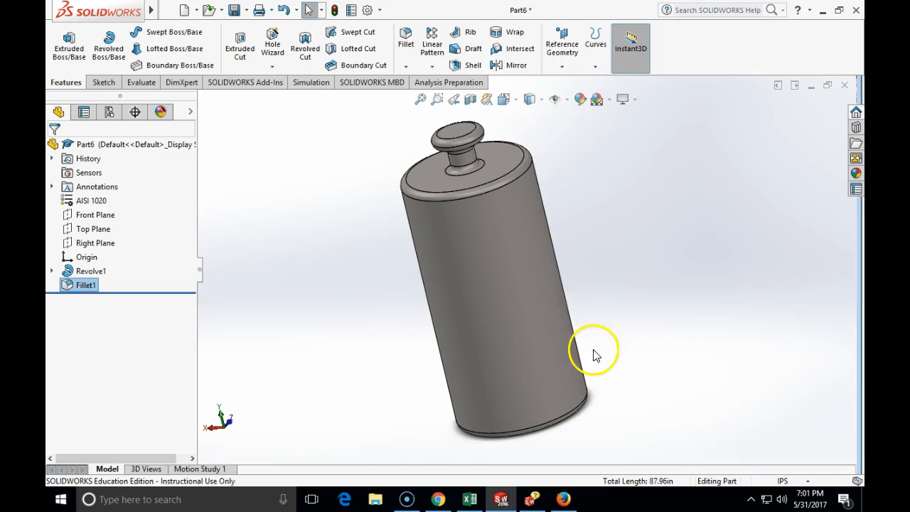
pyautogui.click(503, 99)
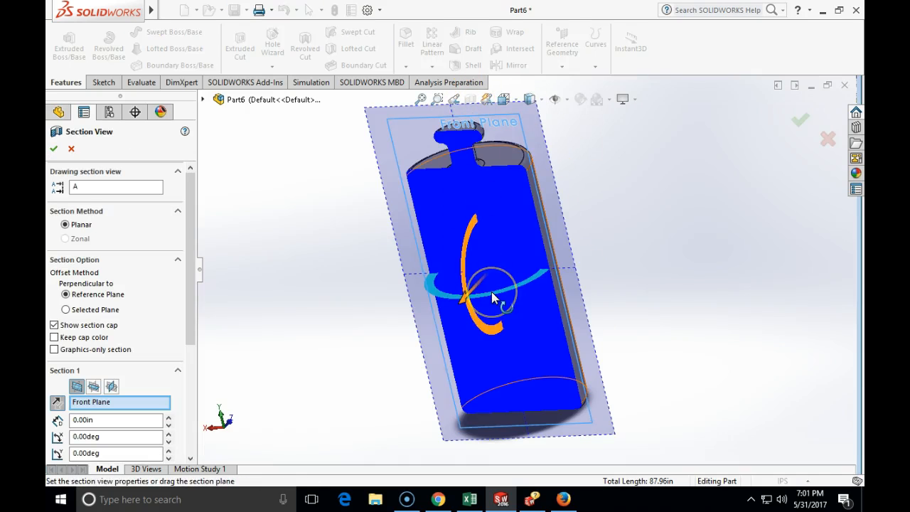
pyautogui.click(375, 185)
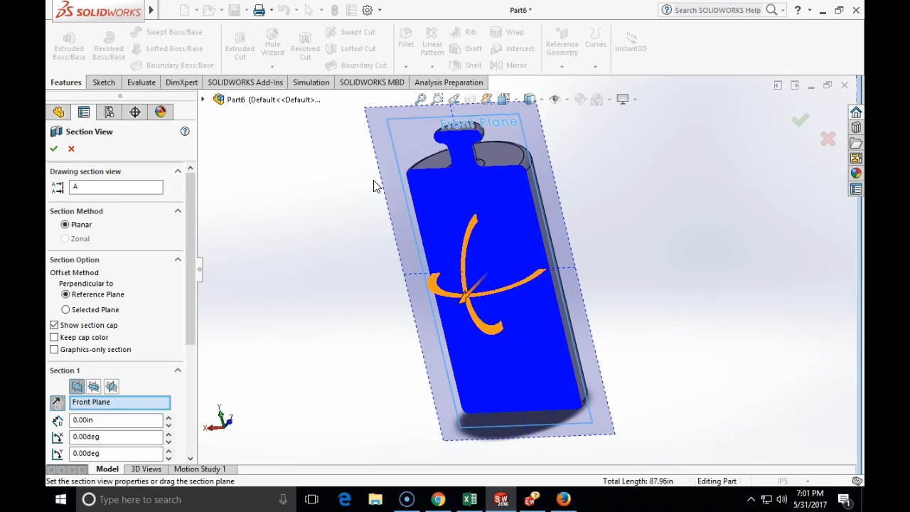
pyautogui.click(71, 148)
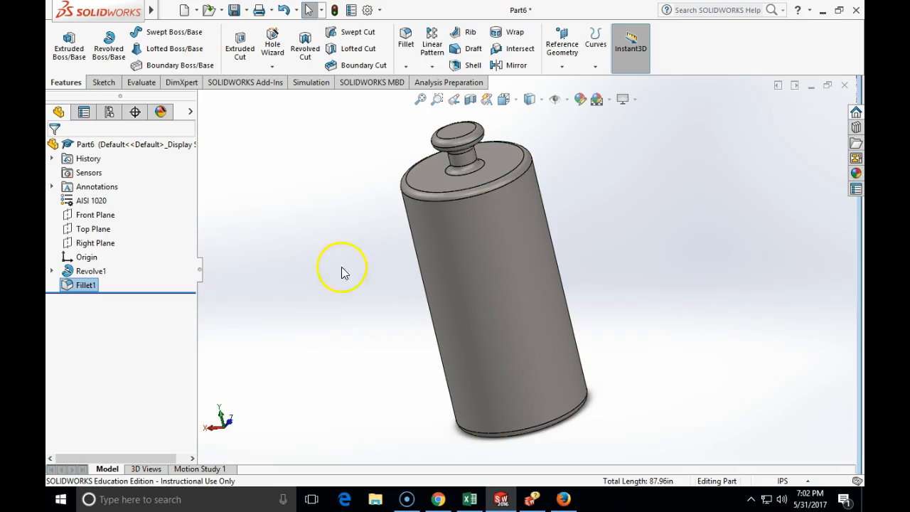
# Shell the part inward to a 1/8 in wall thickness, removing the flat top face of the knob.
pyautogui.click(458, 65)
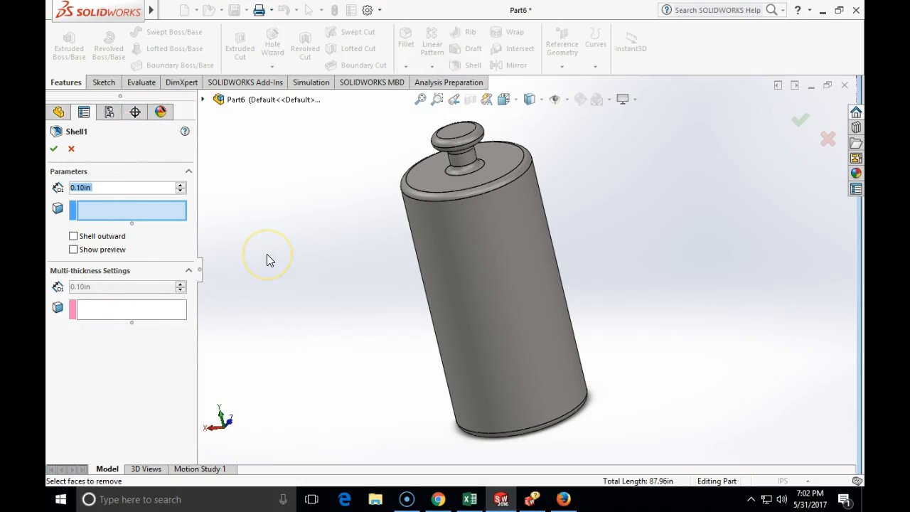
pyautogui.moveTo(99, 187); pyautogui.dragTo(53, 182)
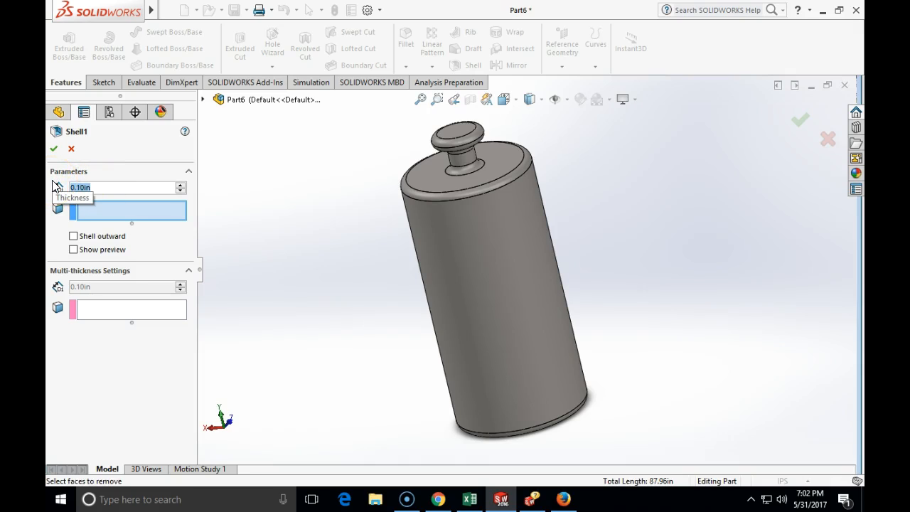
pyautogui.write('1/')
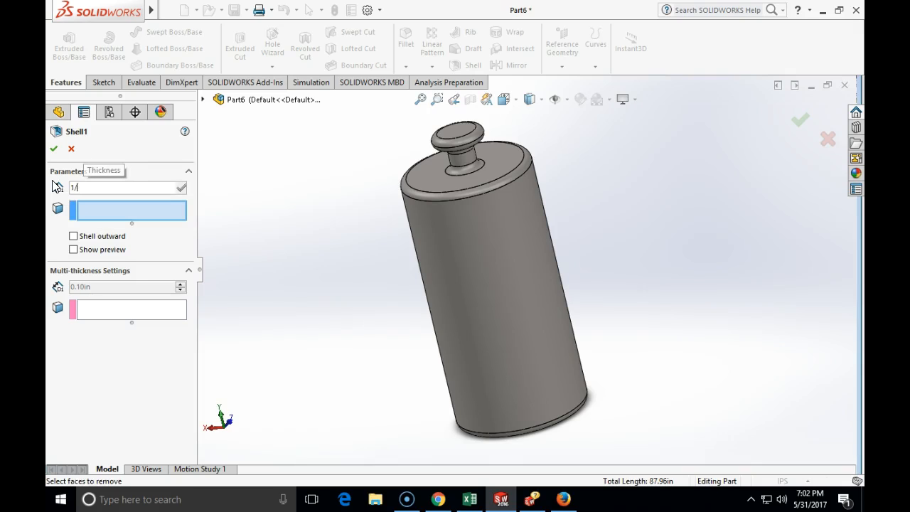
pyautogui.write('8')
pyautogui.click(310, 203)
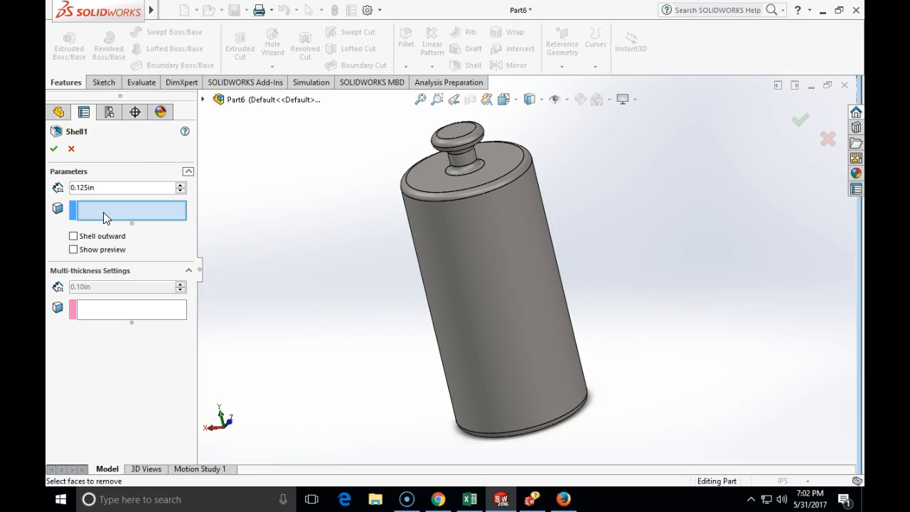
pyautogui.click(88, 202)
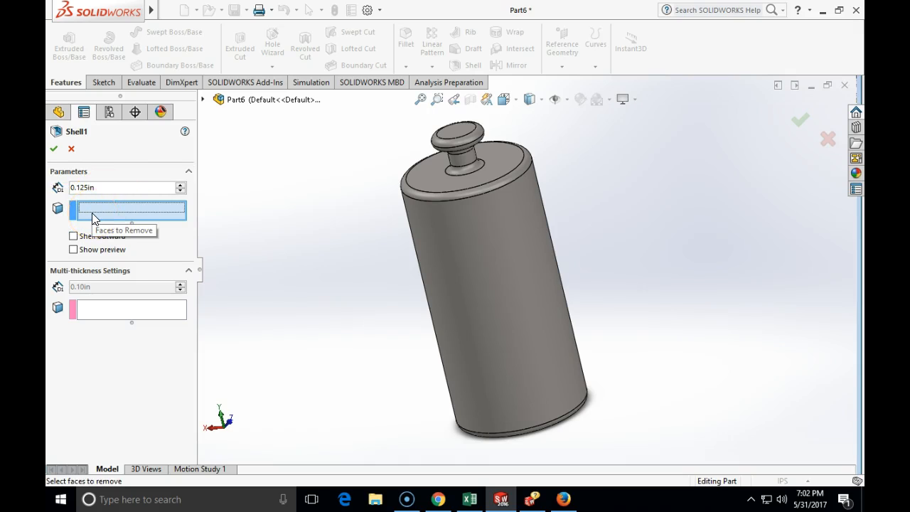
pyautogui.moveTo(229, 159)
pyautogui.mouseDown(button='middle')
pyautogui.moveTo(309, 187)
pyautogui.moveTo(311, 243)
pyautogui.moveTo(291, 211)
pyautogui.mouseUp(button='middle')
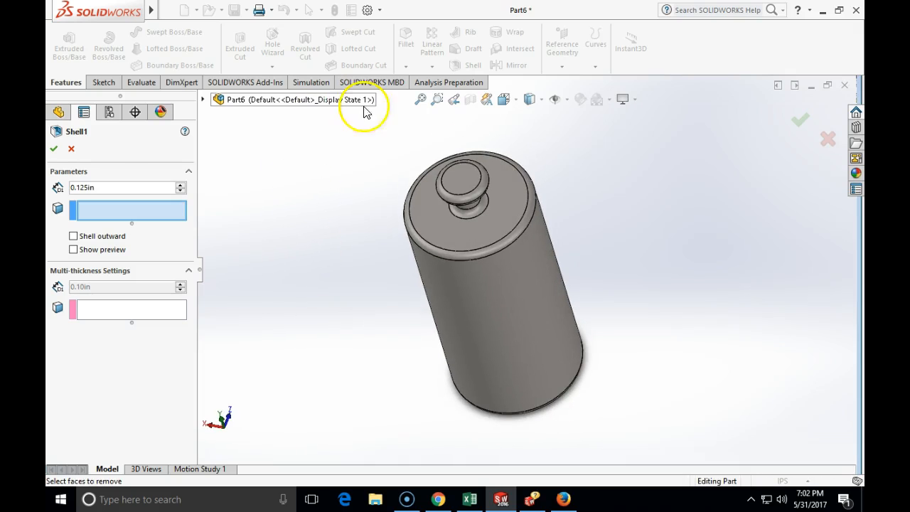
pyautogui.click(464, 177)
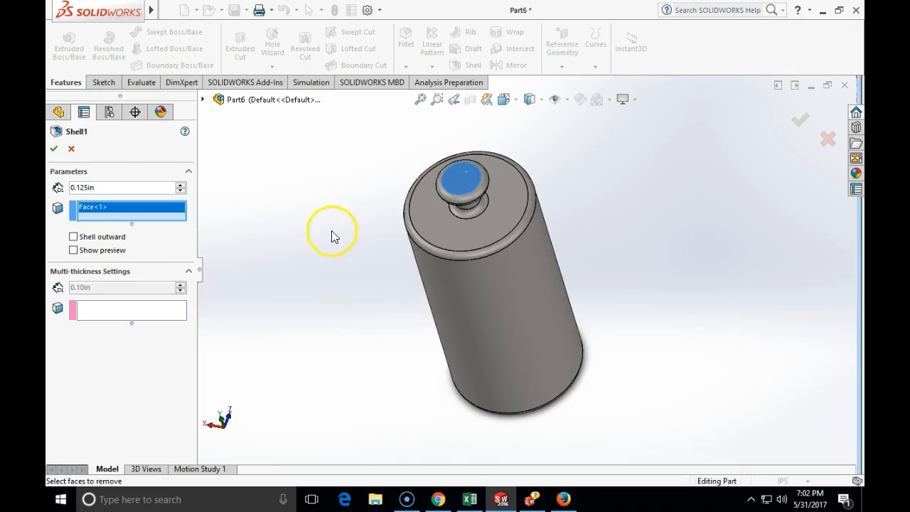
pyautogui.moveTo(306, 234); pyautogui.dragTo(310, 172, button='middle')
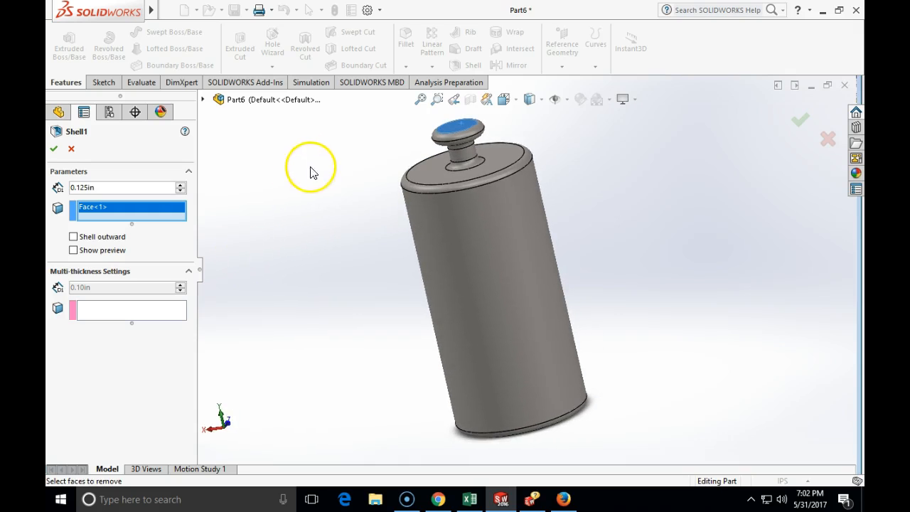
pyautogui.click(53, 149)
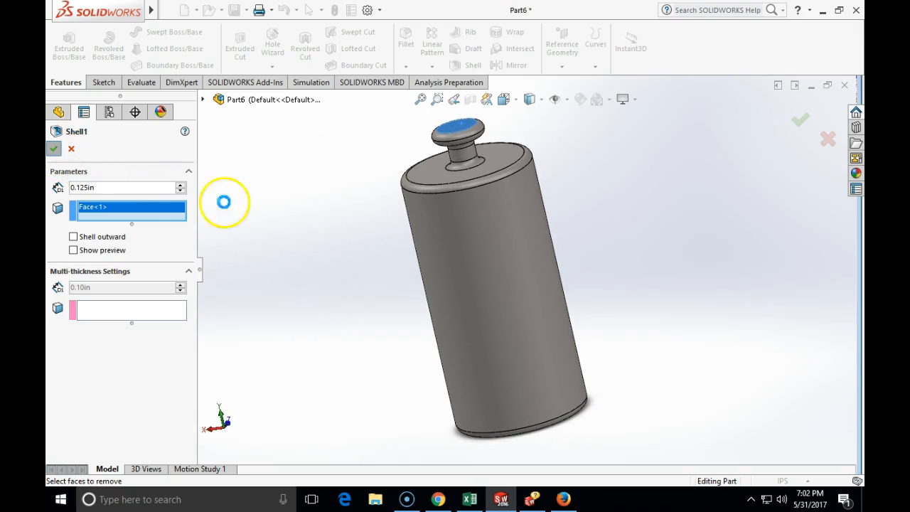
# Section the shelled part along the Front Plane at zero offset and inspect the wall around the neck.
pyautogui.moveTo(315, 183); pyautogui.dragTo(313, 273, button='middle')
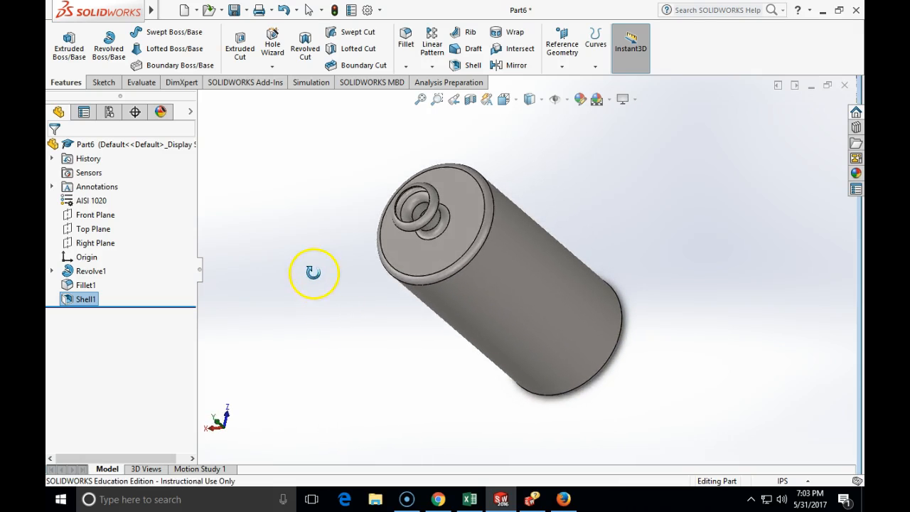
pyautogui.click(470, 99)
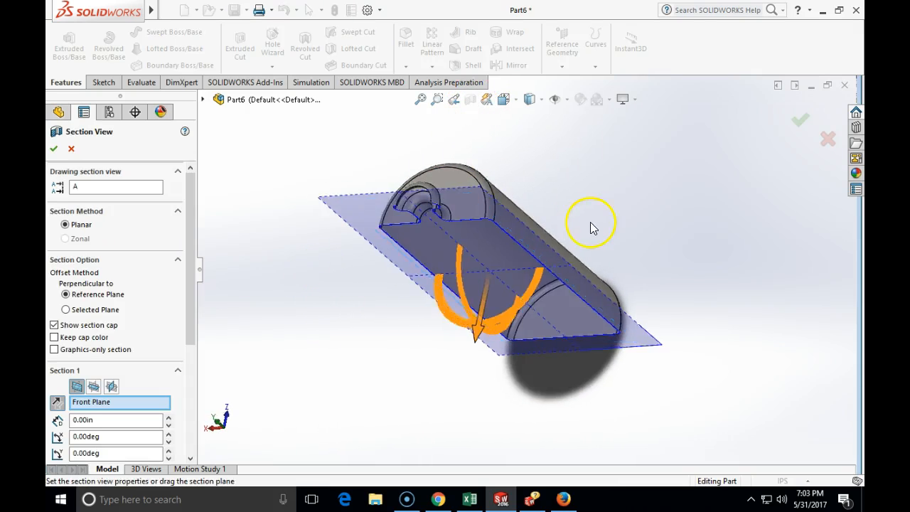
pyautogui.moveTo(591, 223); pyautogui.dragTo(605, 93, button='middle')
pyautogui.moveTo(697, 264); pyautogui.dragTo(712, 244, button='middle')
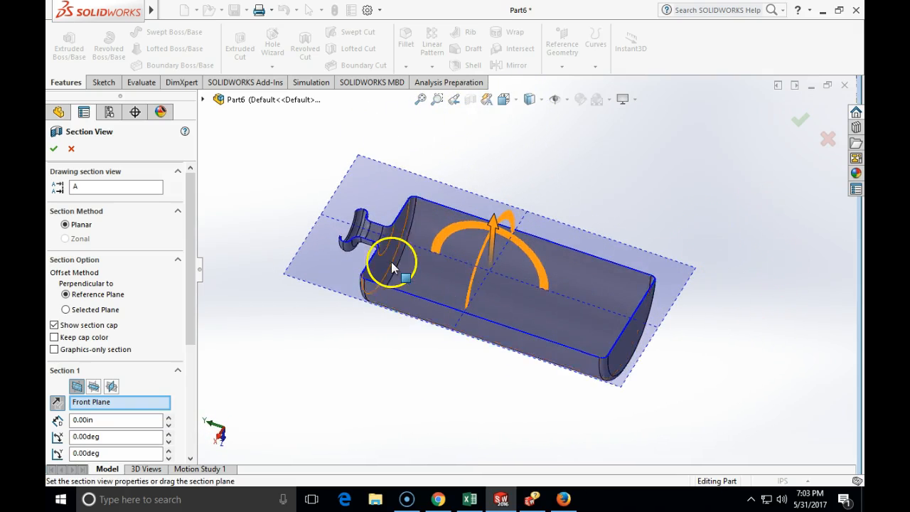
pyautogui.scroll(-5, 392, 267)
pyautogui.scroll(-5, 391, 267)
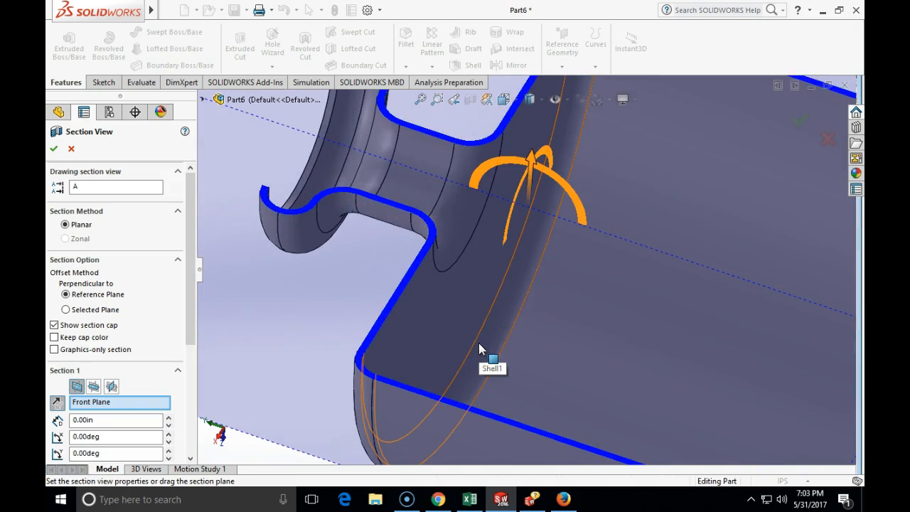
pyautogui.scroll(5, 479, 343)
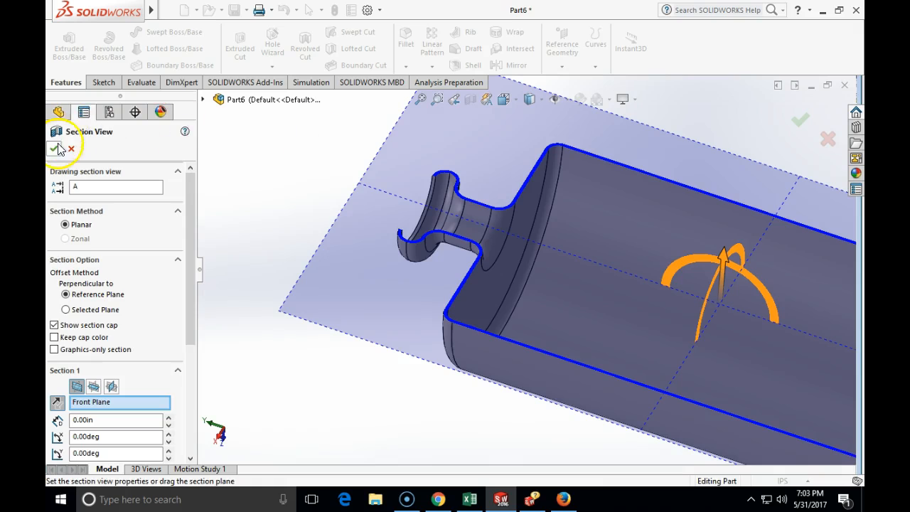
pyautogui.click(57, 147)
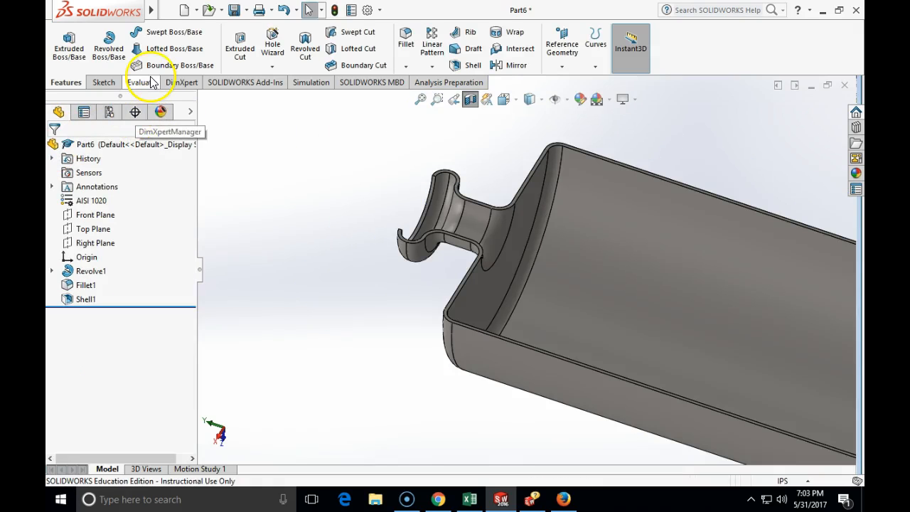
# Examine the shelled part's mass properties, including mass, volume and center of mass.
pyautogui.click(141, 82)
pyautogui.click(136, 55)
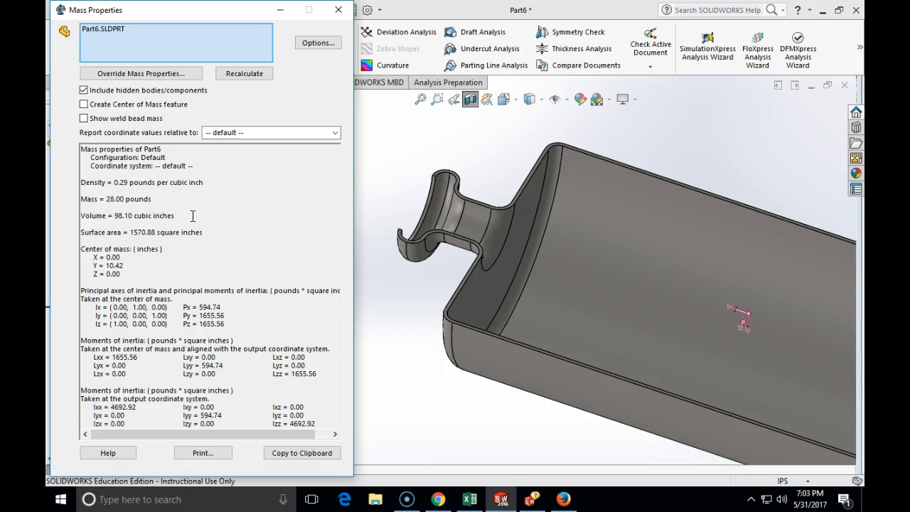
pyautogui.click(338, 10)
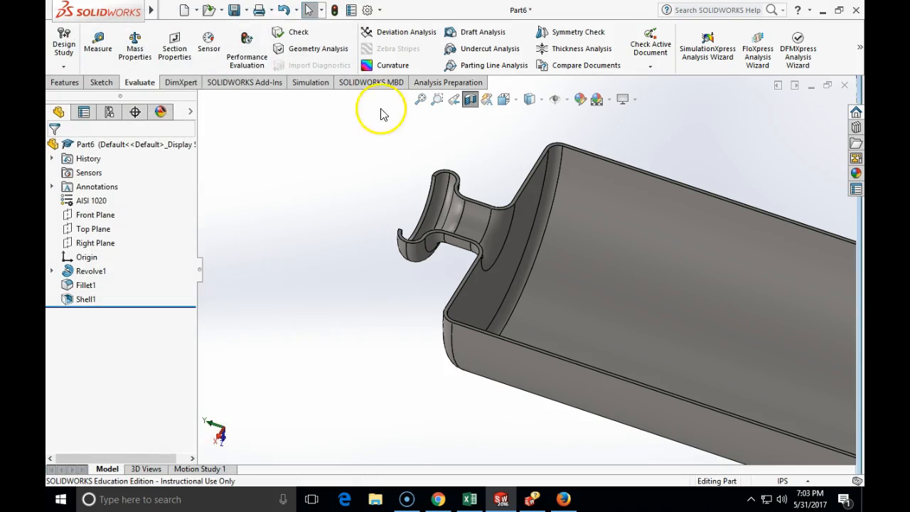
# Turn off the section view of the shelled part.
pyautogui.moveTo(443, 178); pyautogui.dragTo(508, 220, button='middle')
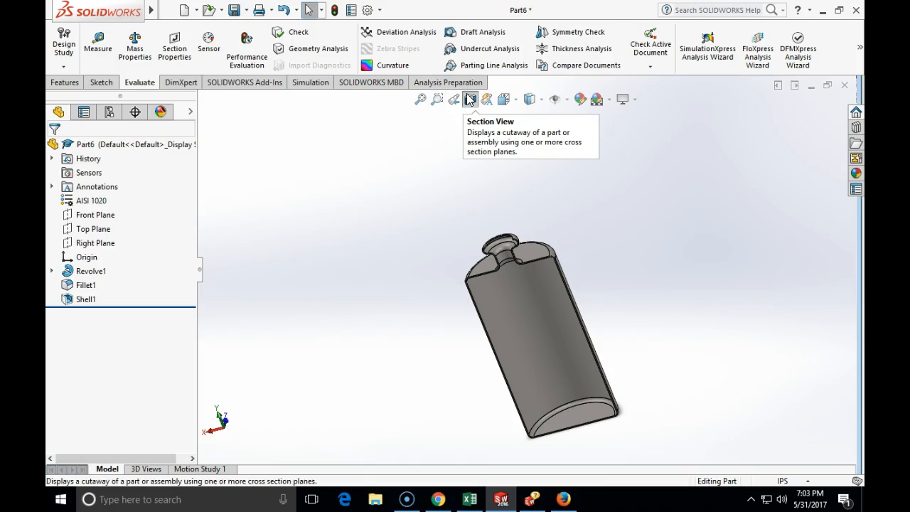
pyautogui.click(475, 99)
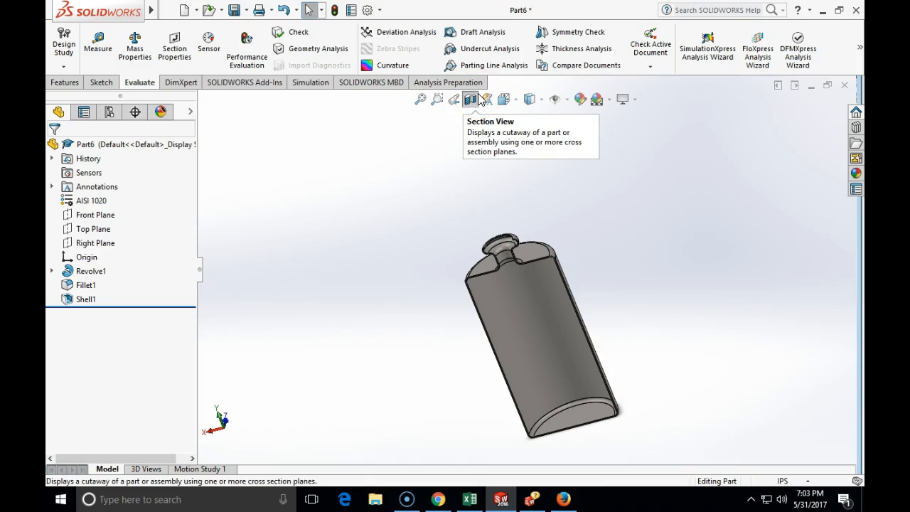